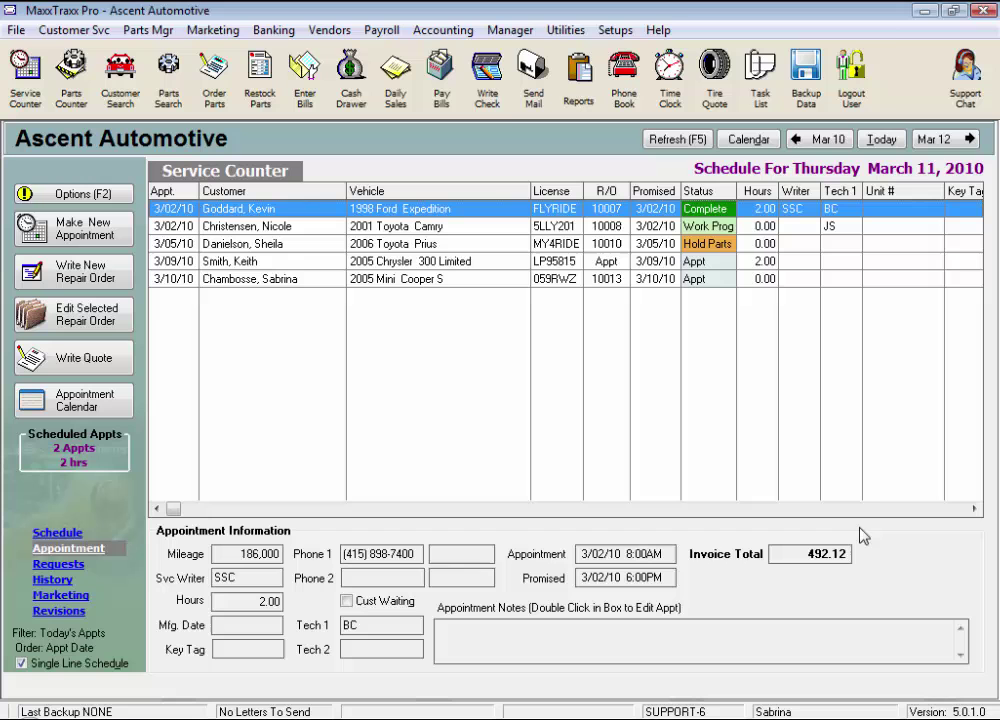
# Step: Start a new check and pick the vendor Novato Ford from the payee list
pyautogui.click(510, 91)
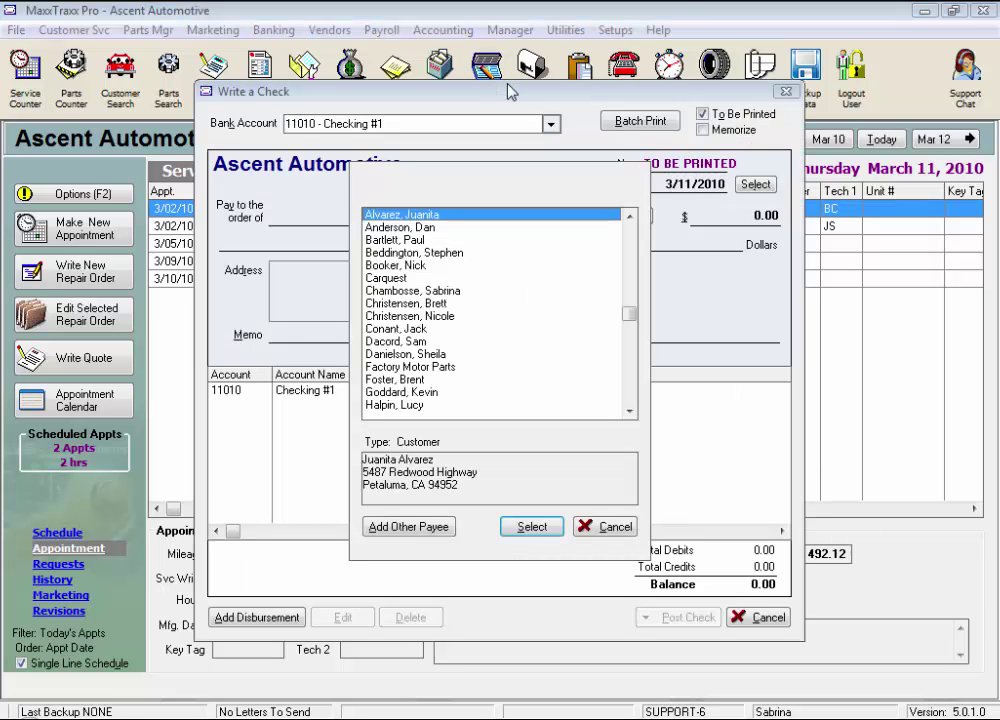
pyautogui.write('n')
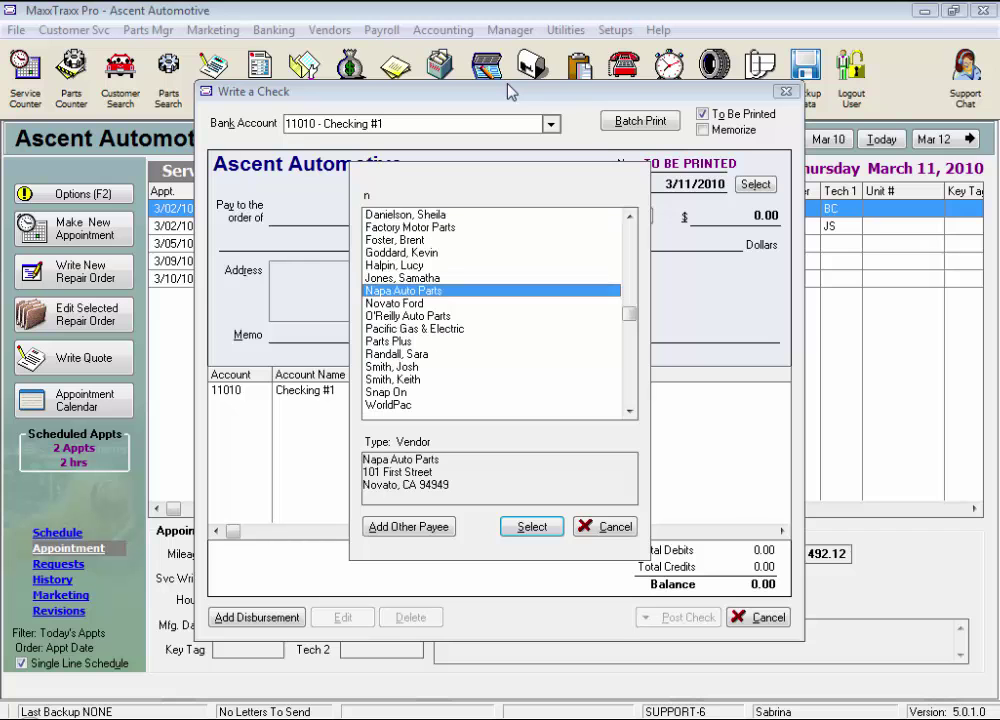
pyautogui.click(437, 302)
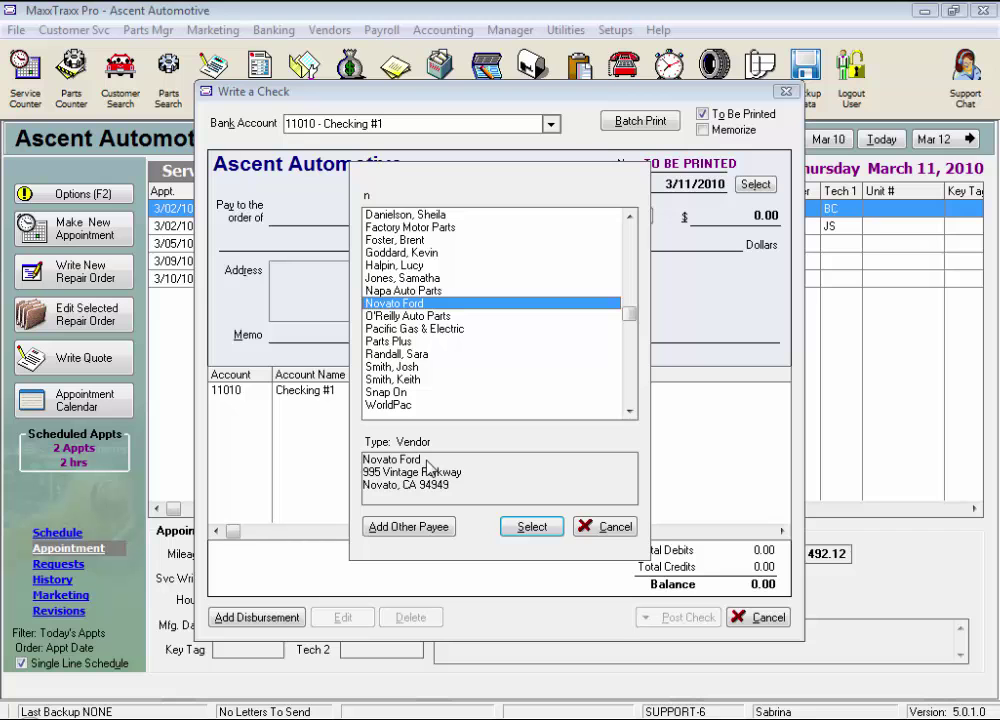
# Step: Make the Novato Ford check $132.31 with the credit reference number as memo, and open Check Disbursement
pyautogui.click(531, 528)
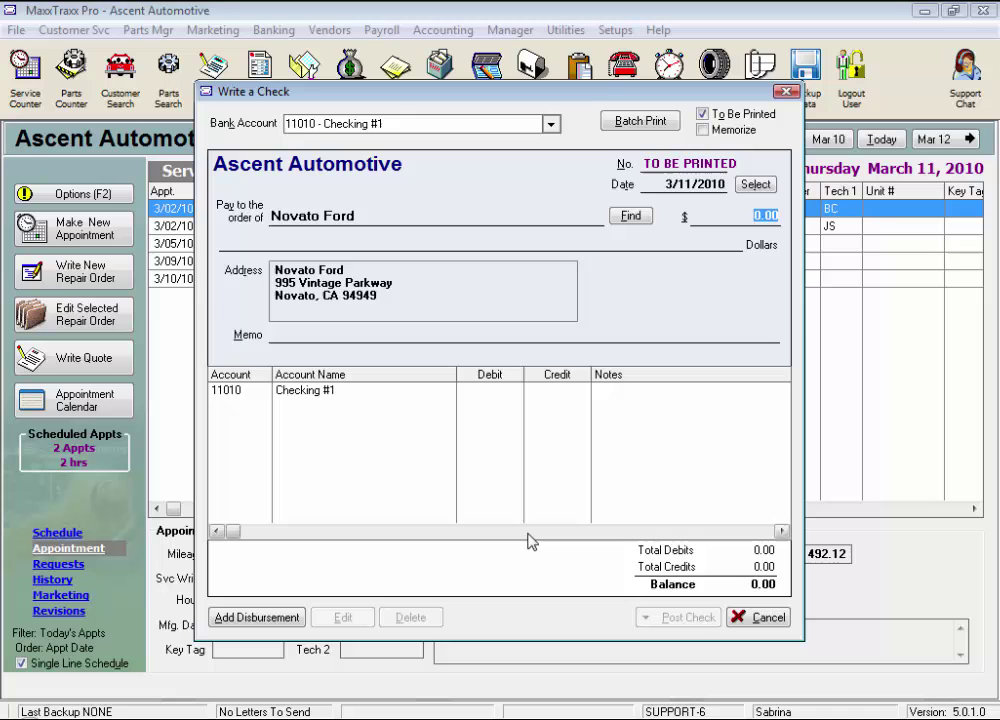
pyautogui.write('132.31')
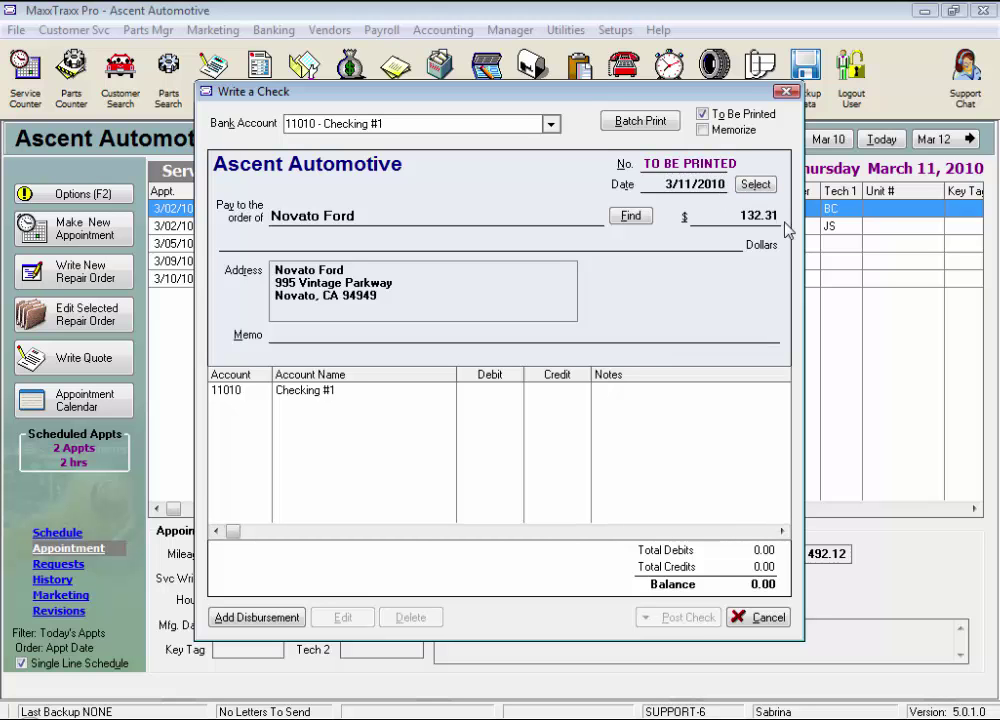
pyautogui.press('Tab')
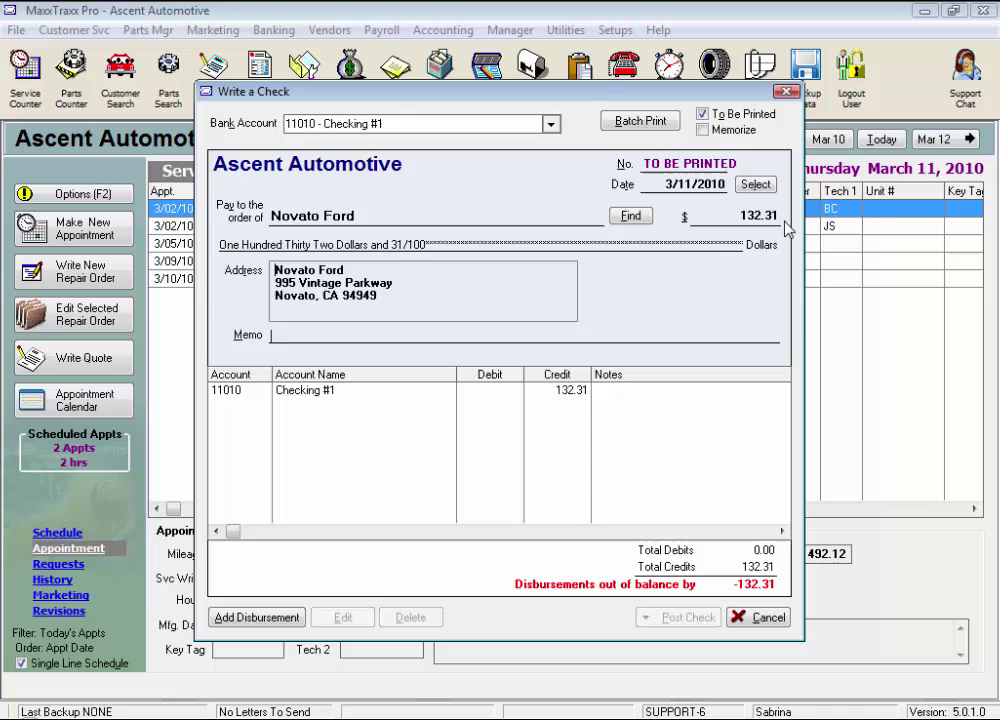
pyautogui.write('449851')
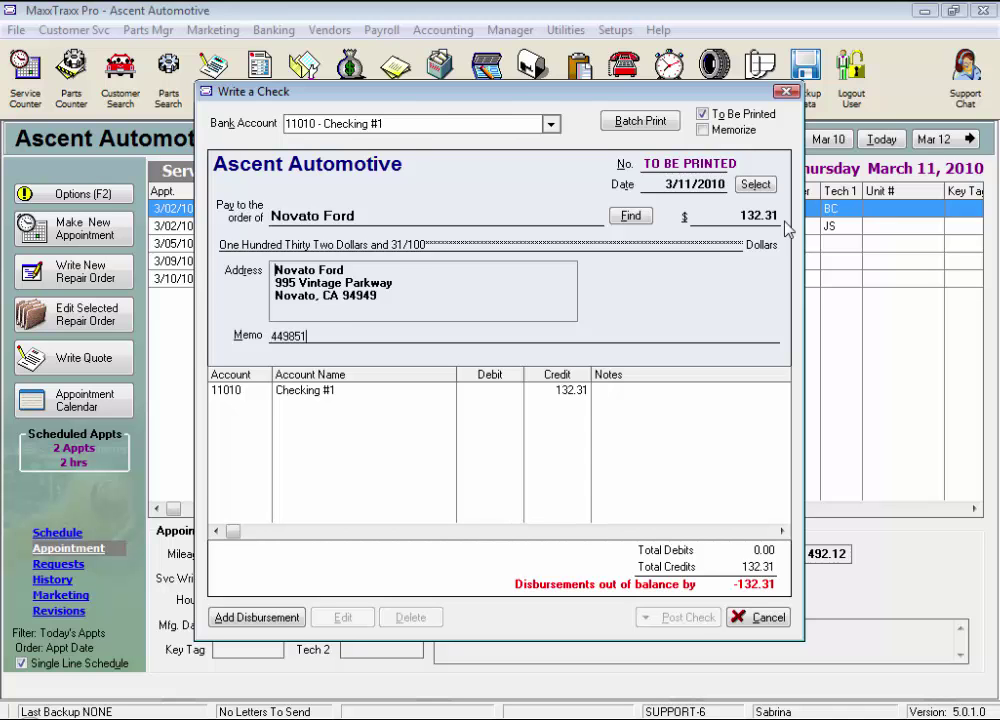
pyautogui.press('Return')
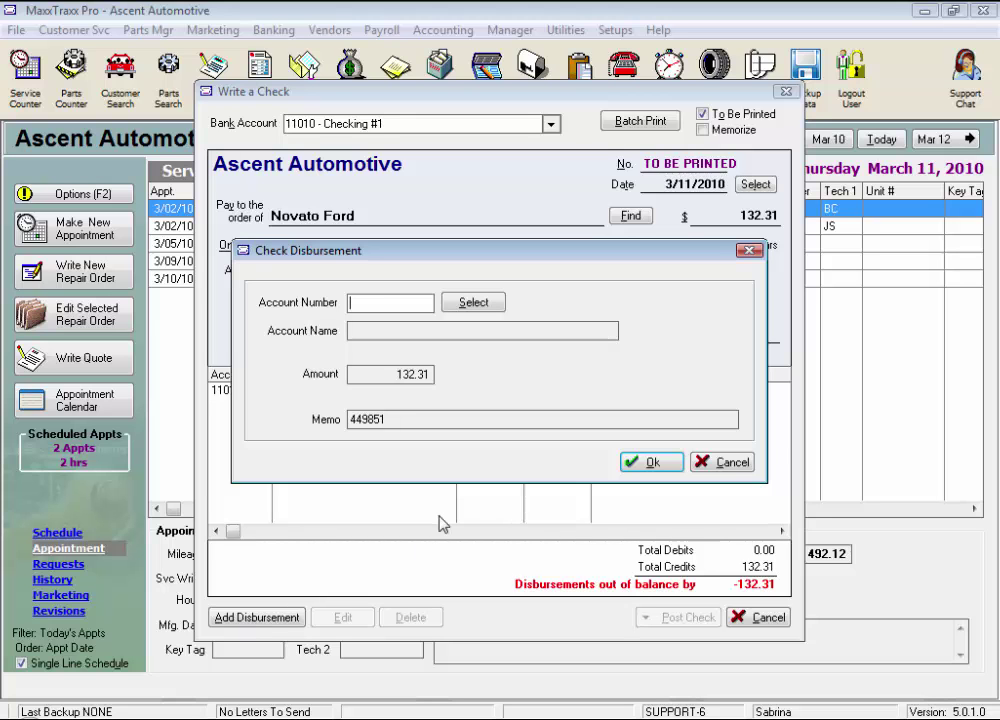
# Step: Balance the check with a 132.31 debit to account 20000, Payables, Trade
pyautogui.write('20000')
pyautogui.press('Tab')
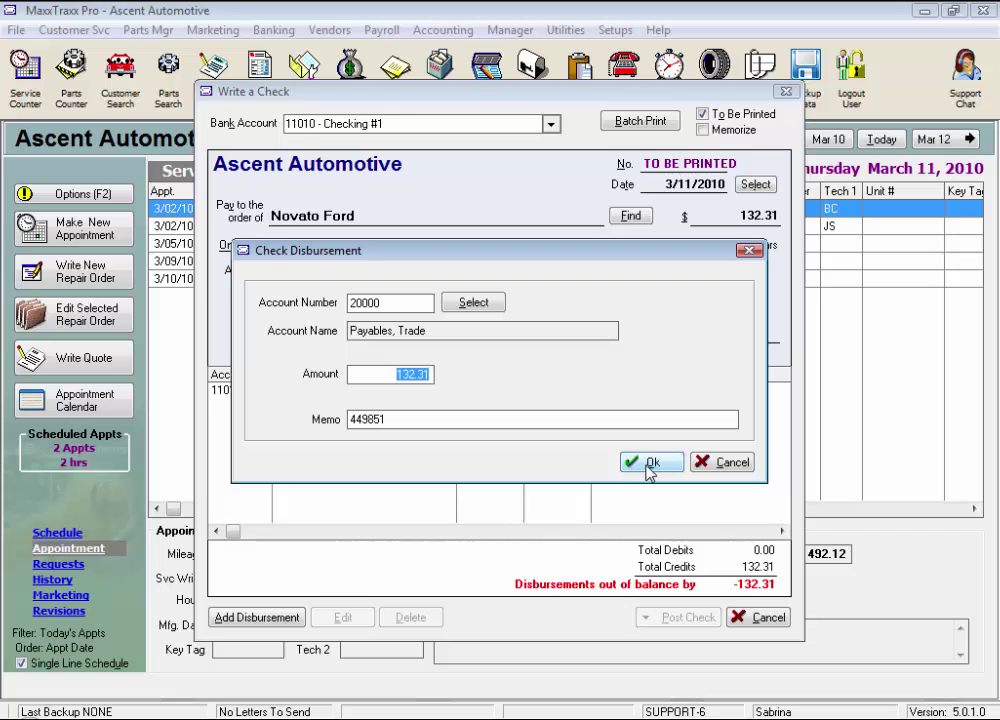
pyautogui.click(650, 465)
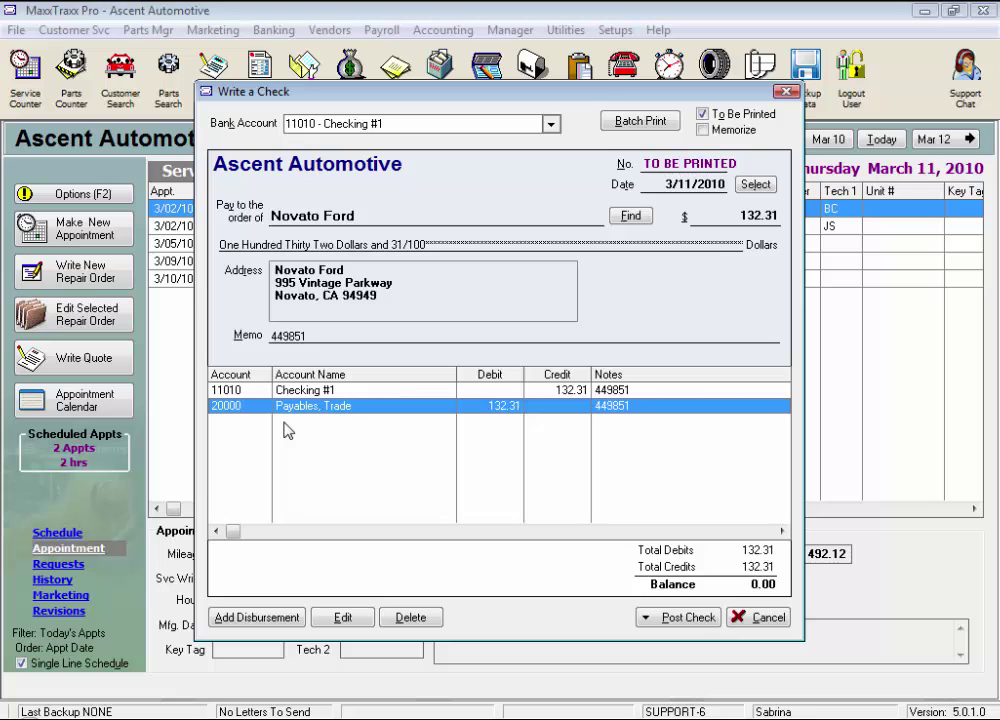
# Step: Post the check and print it now as check number 103
pyautogui.click(685, 620)
pyautogui.moveTo(760, 643)
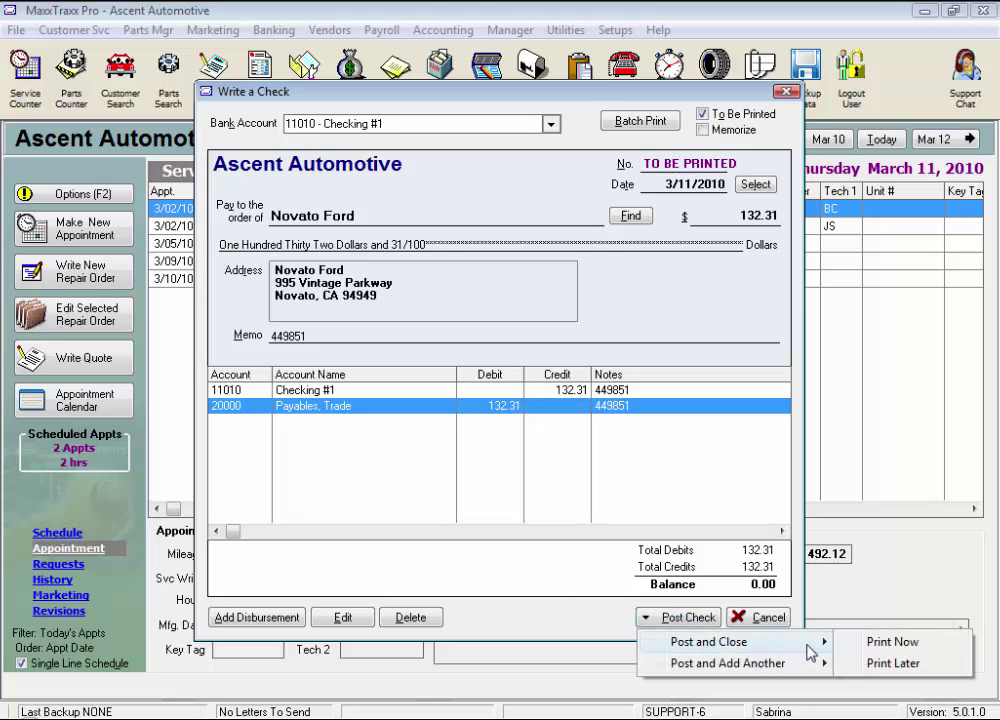
pyautogui.click(866, 643)
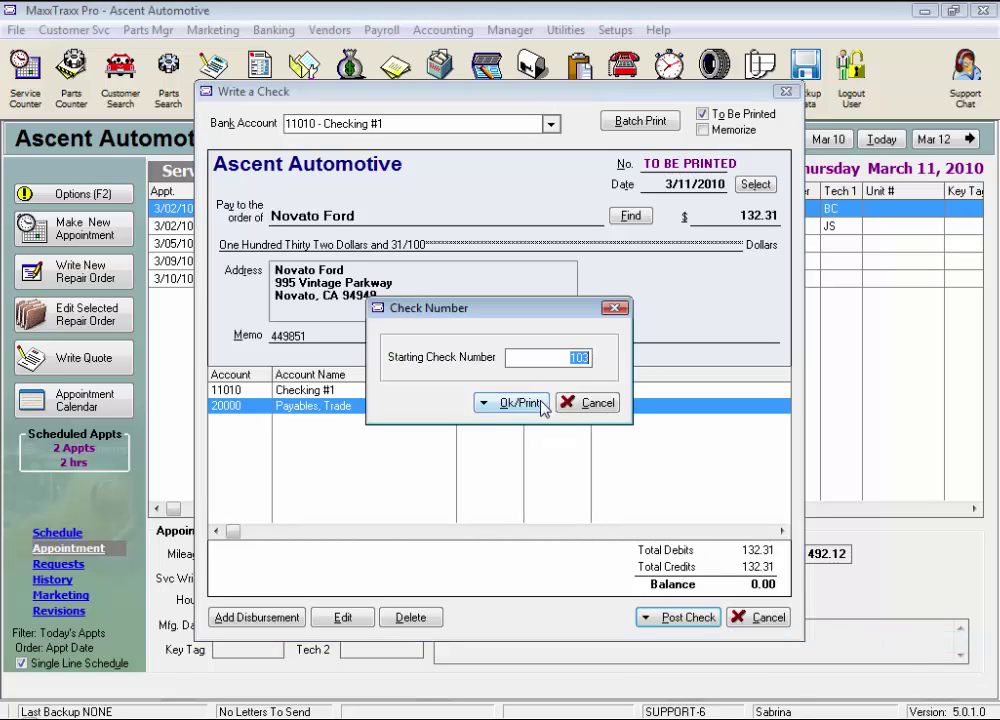
pyautogui.click(508, 403)
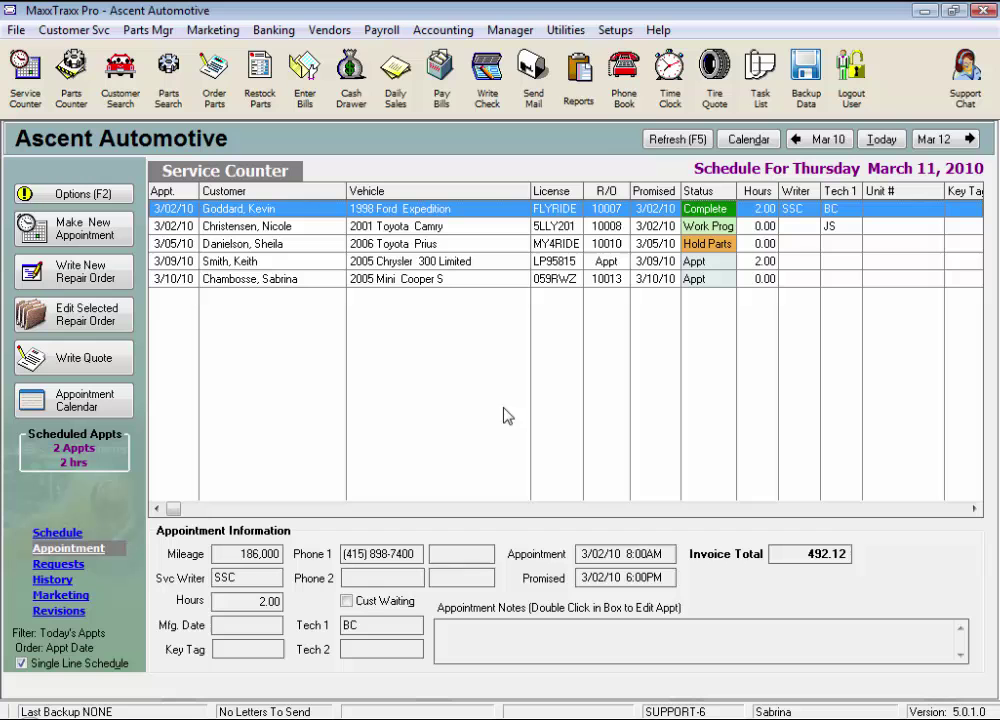
pyautogui.click(331, 33)
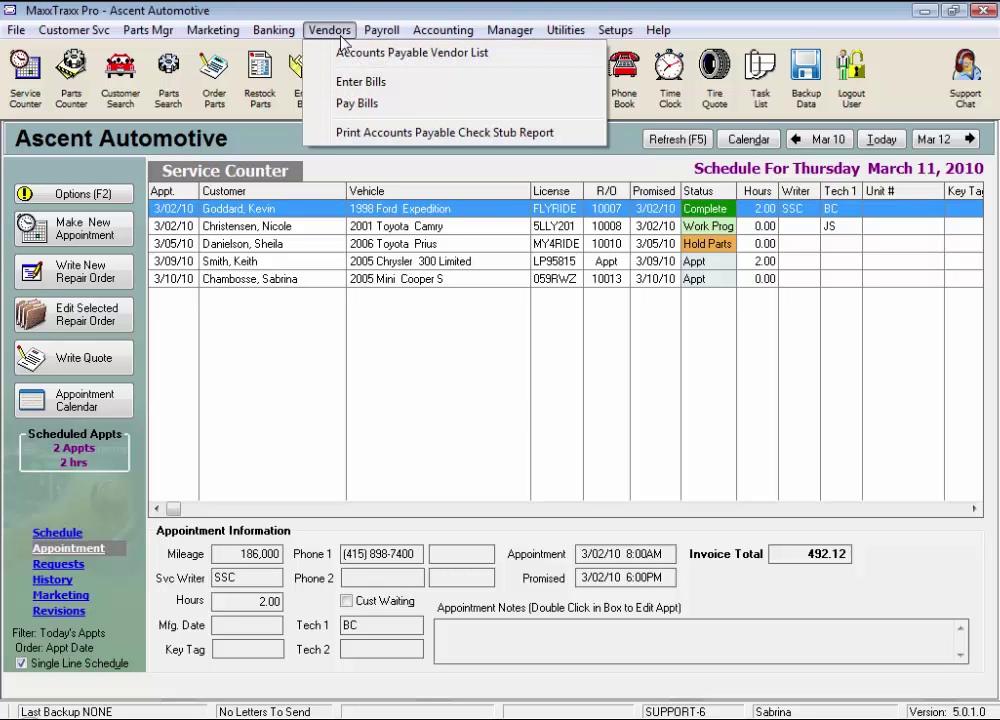
pyautogui.click(376, 54)
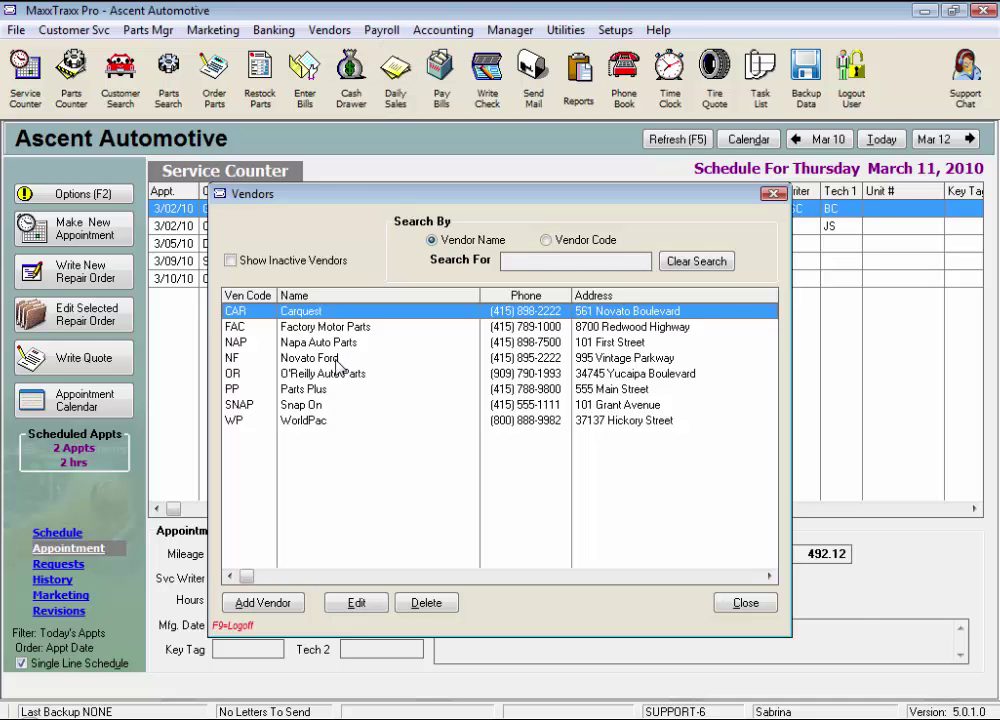
pyautogui.doubleClick(337, 363)
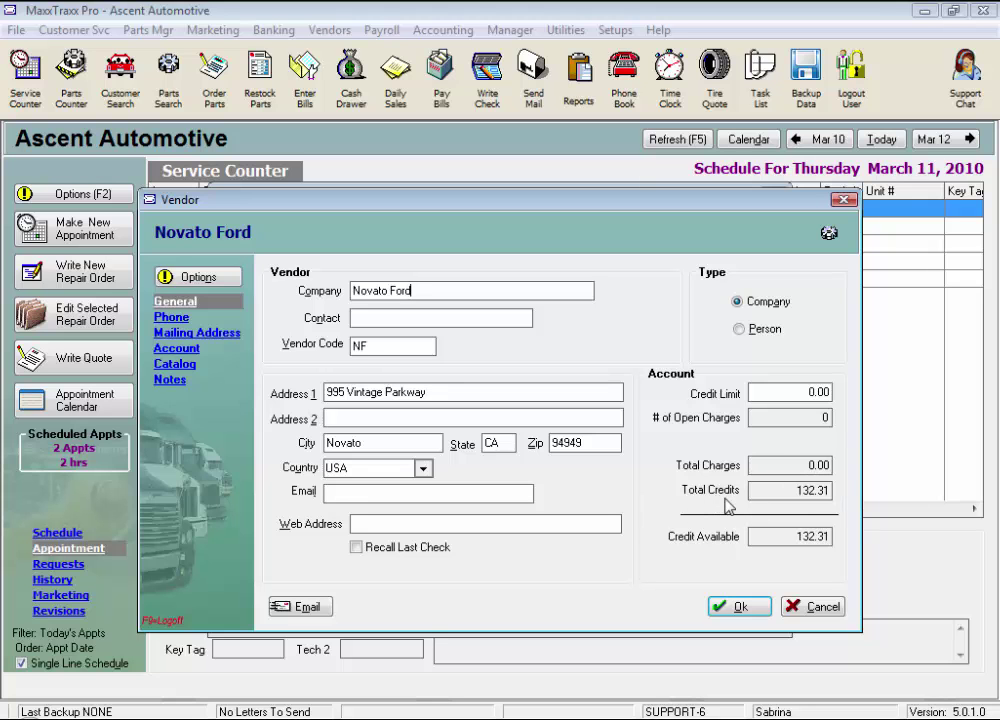
pyautogui.click(820, 606)
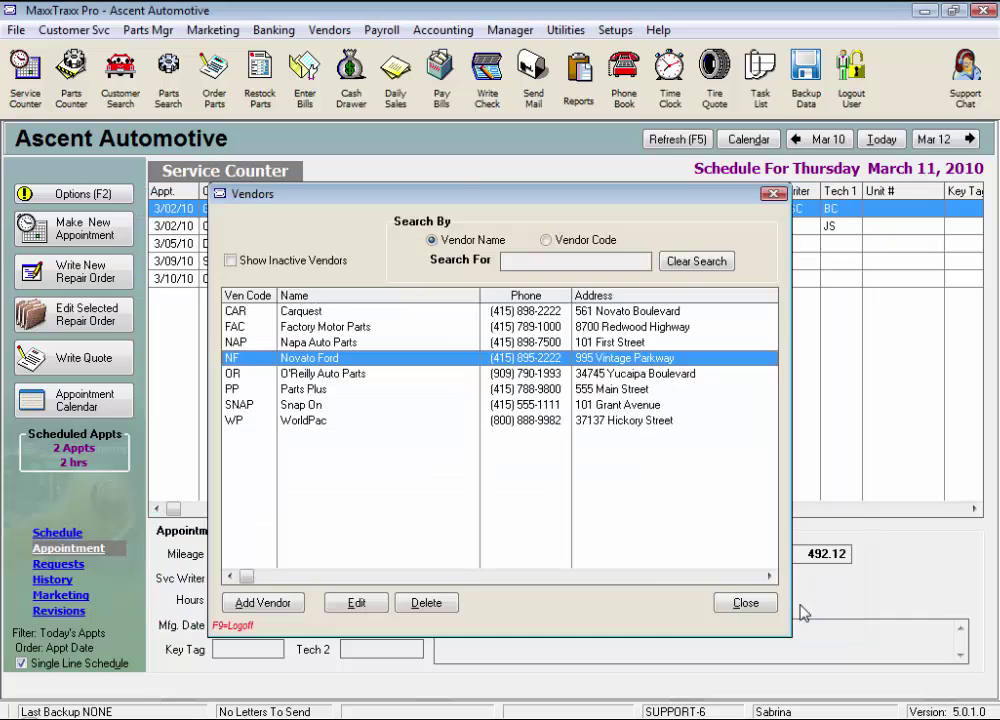
pyautogui.click(748, 604)
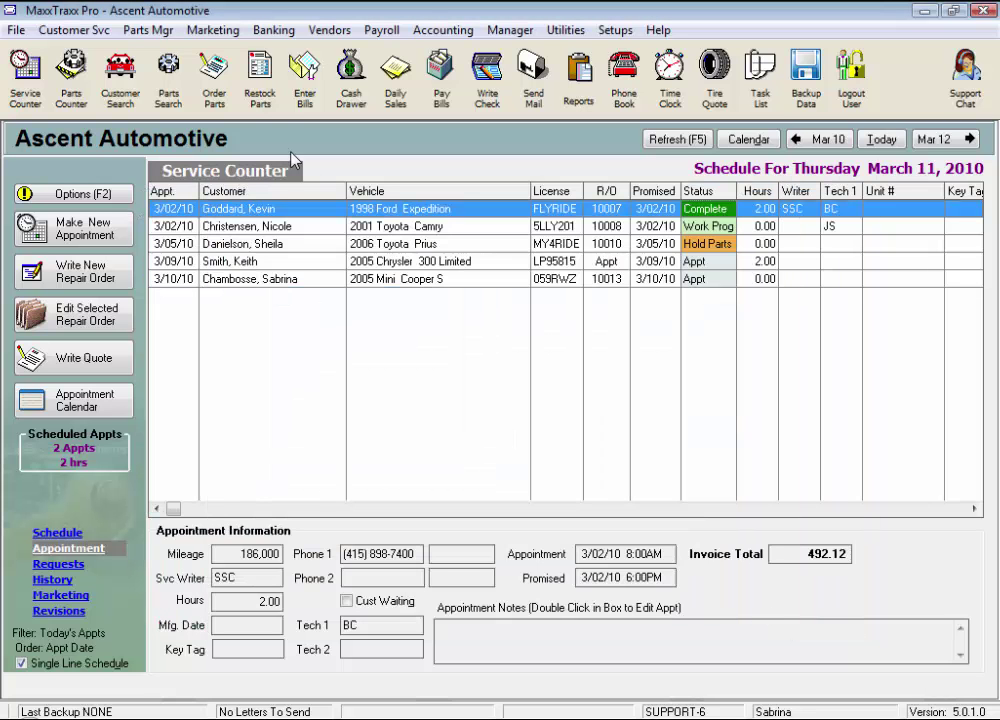
# Step: Create a received vendor invoice for Novato Ford with a target amount of 132.31
pyautogui.click(262, 88)
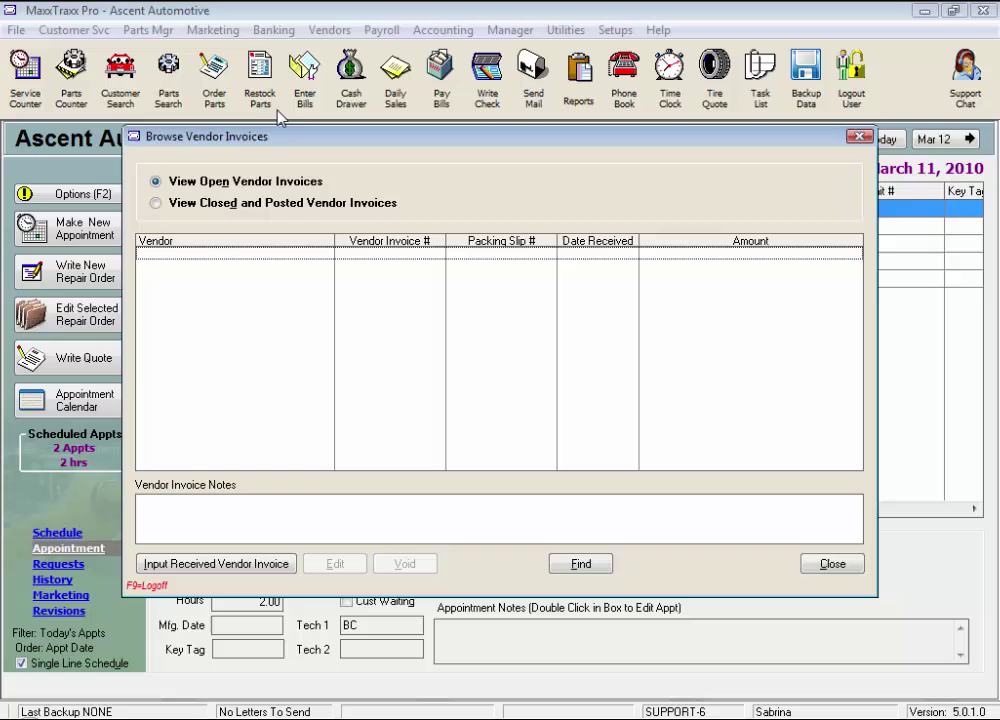
pyautogui.click(268, 565)
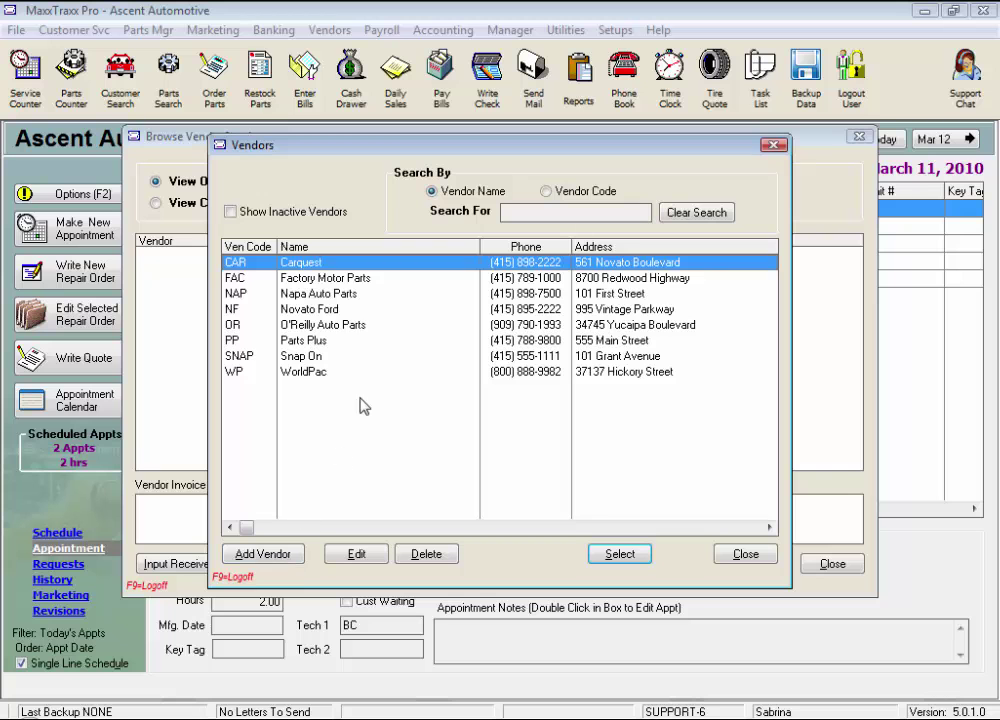
pyautogui.doubleClick(337, 310)
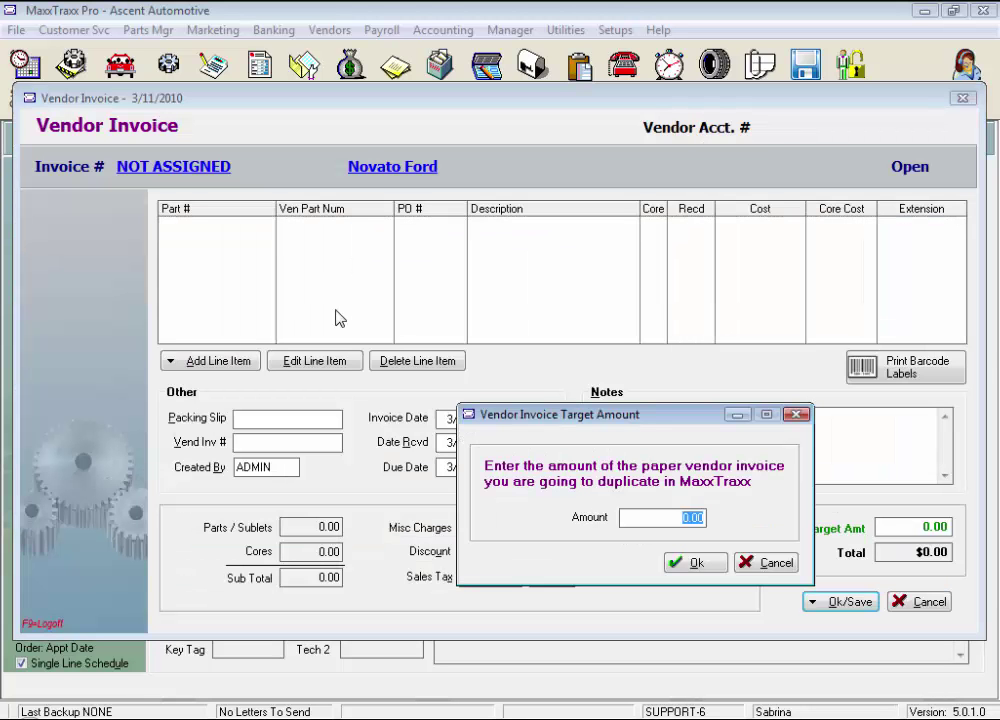
pyautogui.write('132.31')
pyautogui.click(695, 566)
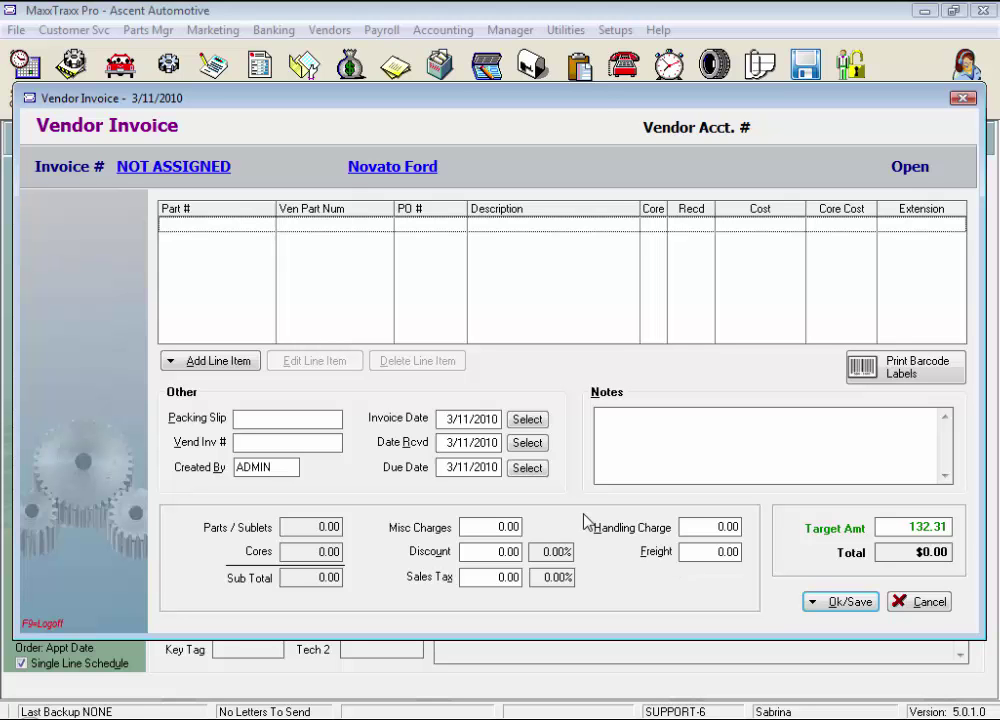
# Step: Add belt lines 6K1025 at 33.19 and 6K840 at 35.42 via parts search
pyautogui.click(224, 363)
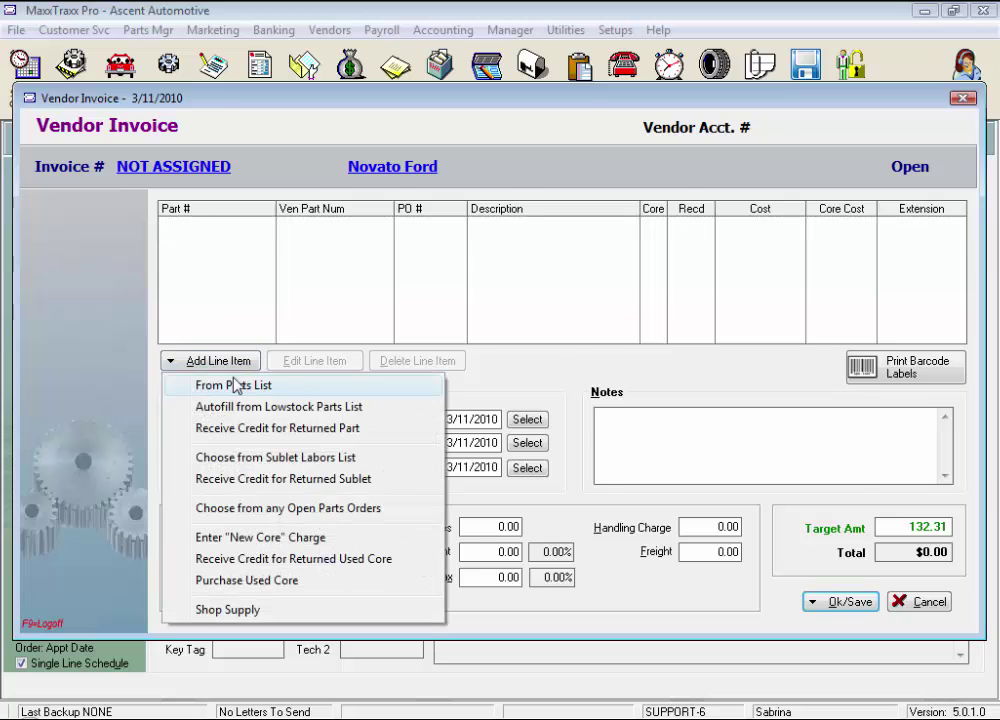
pyautogui.click(233, 385)
pyautogui.write('6k1025')
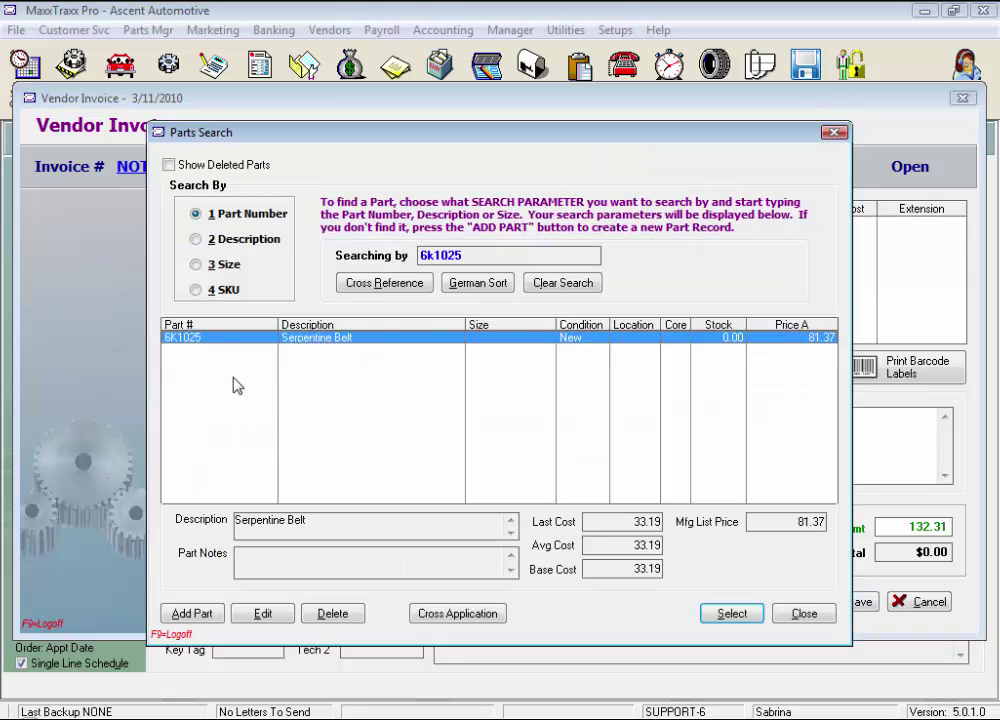
pyautogui.press('Return')
pyautogui.press('Tab')
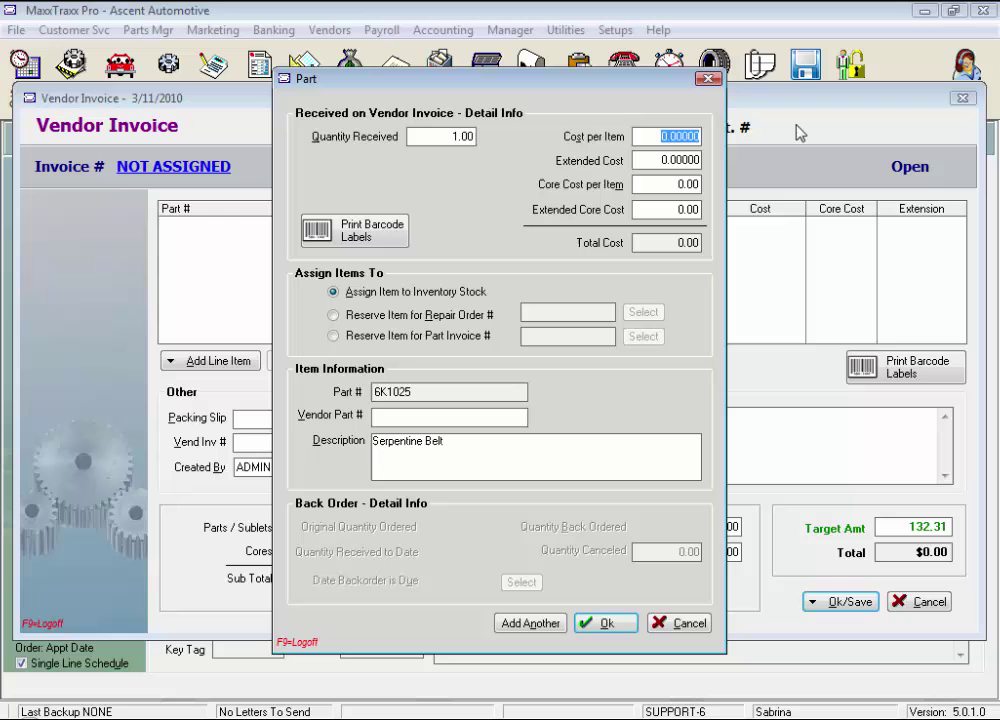
pyautogui.write('33.19')
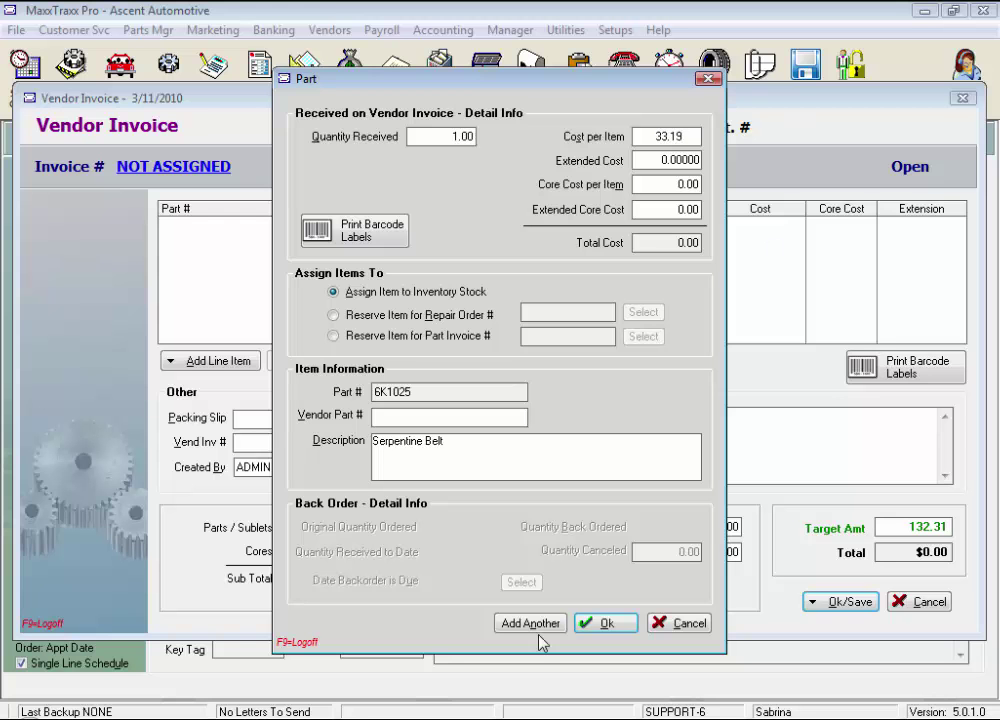
pyautogui.click(538, 628)
pyautogui.write('6k840')
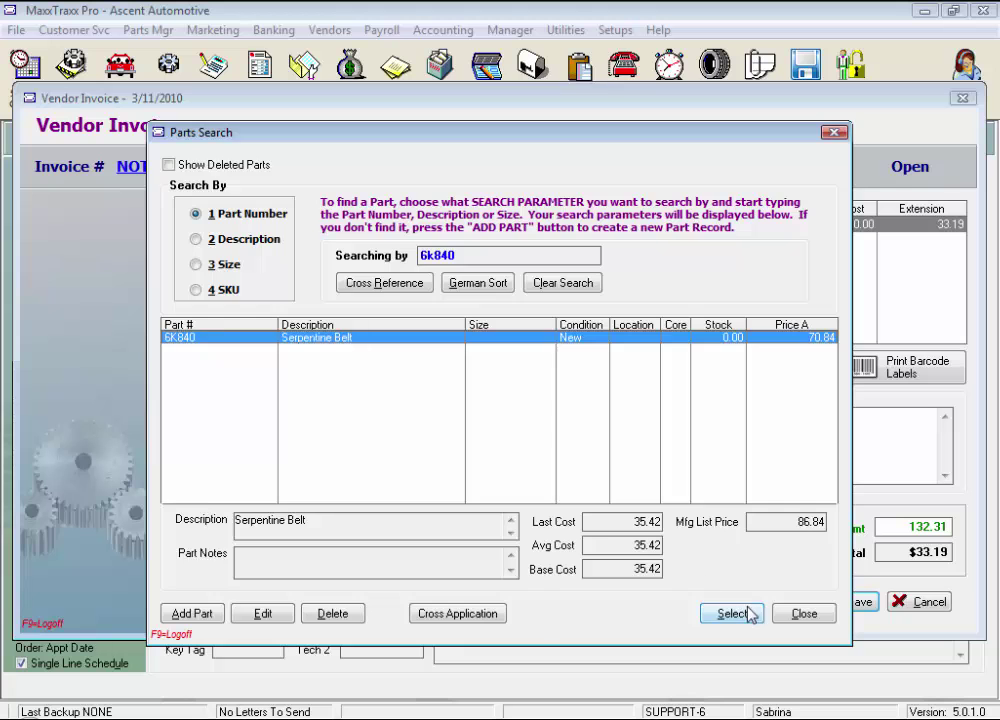
pyautogui.click(745, 614)
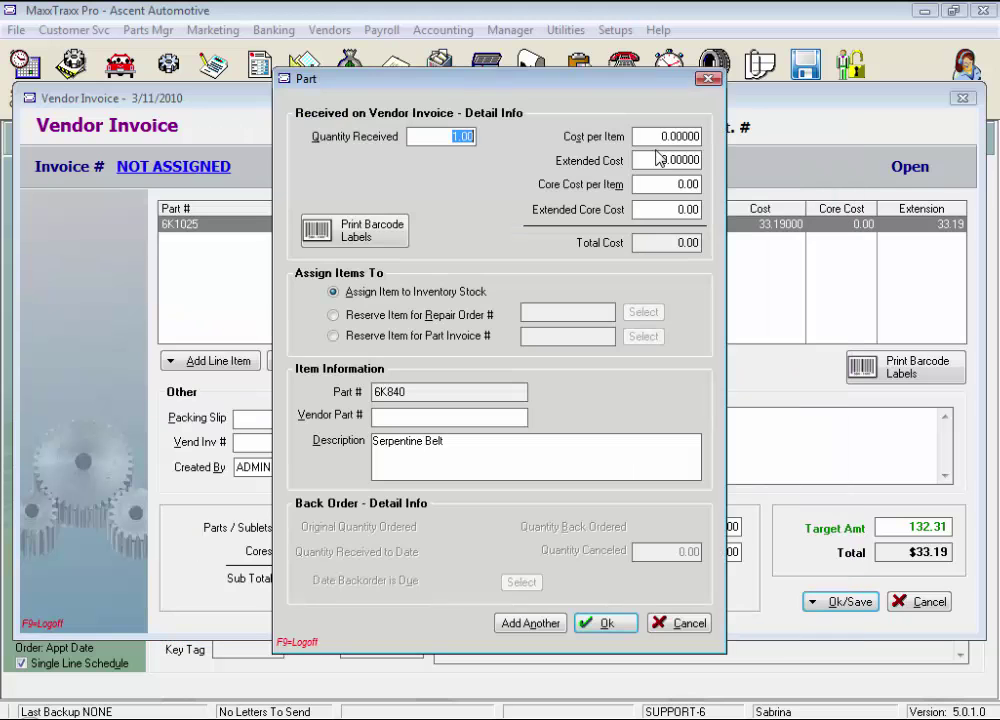
pyautogui.write('35.42')
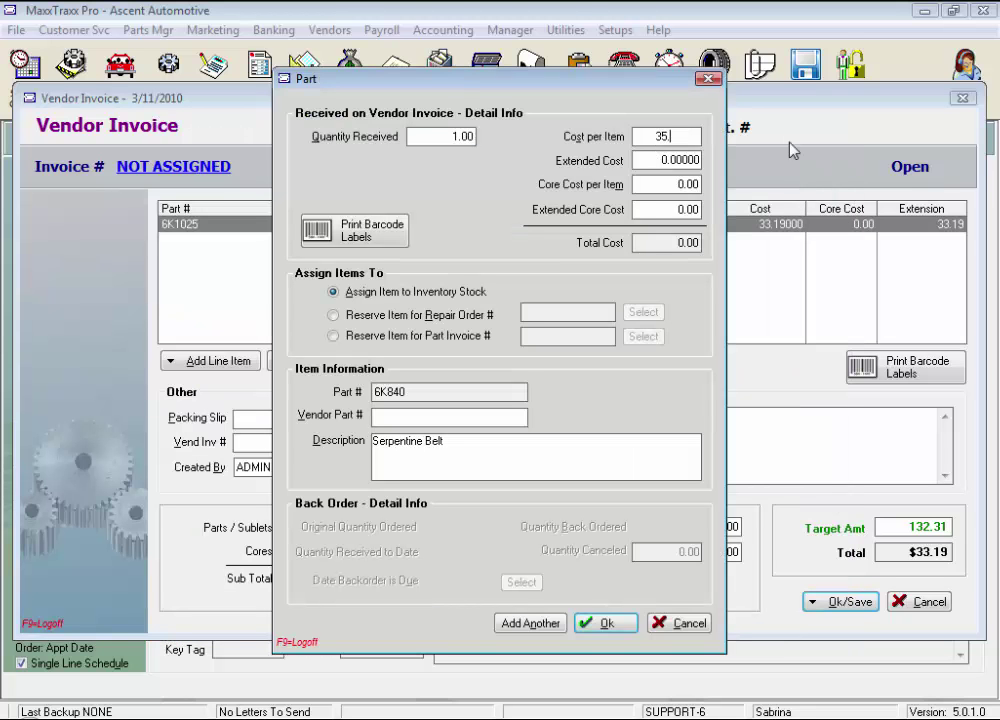
pyautogui.click(538, 625)
# Step: Add belt lines 6K966 at 29.89 and 8K981 at 33.81
pyautogui.write('6')
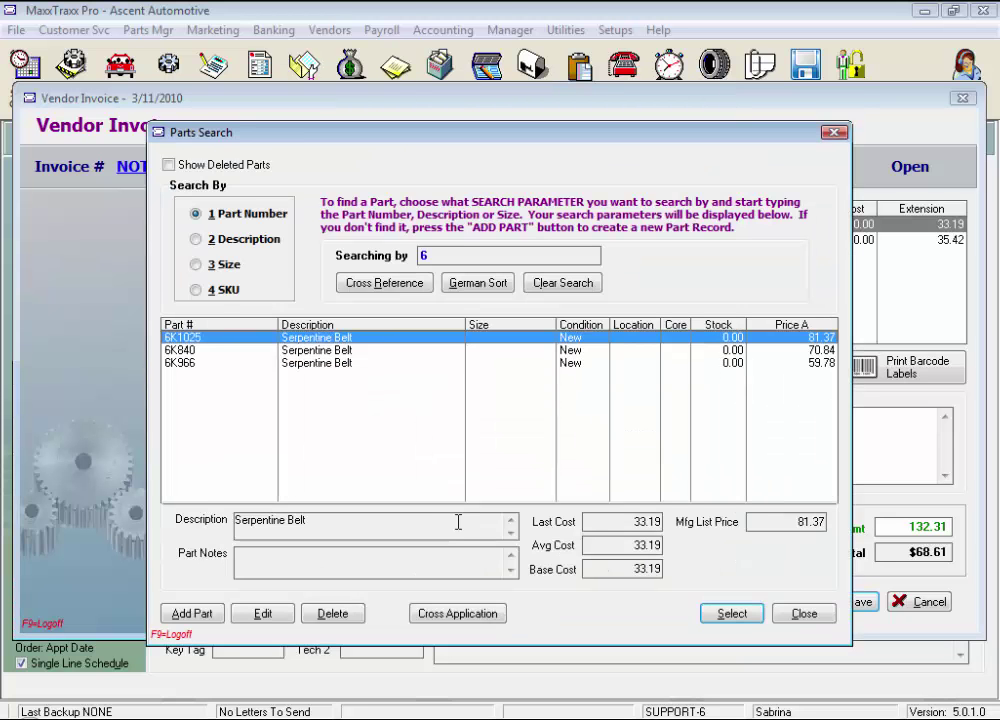
pyautogui.write('k966')
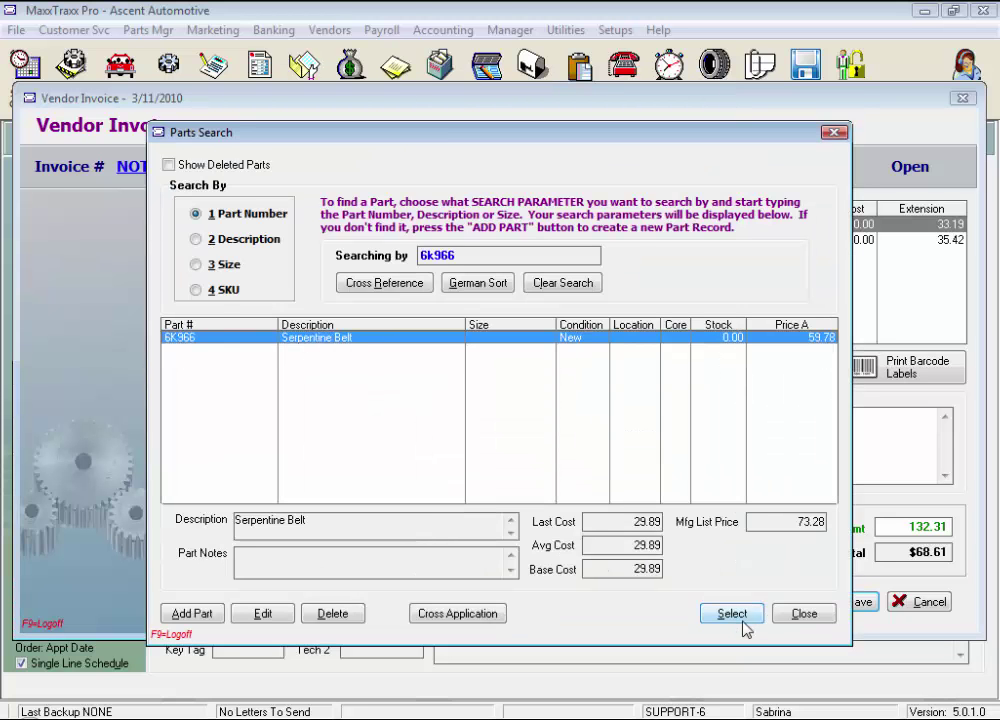
pyautogui.click(735, 615)
pyautogui.click(643, 135)
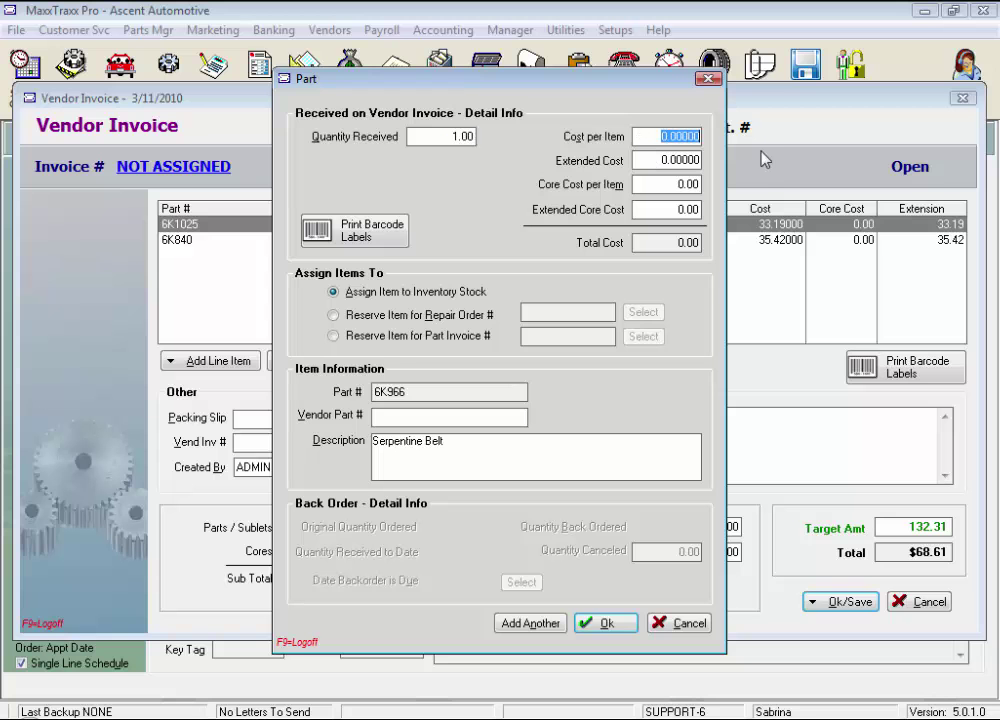
pyautogui.write('29.89')
pyautogui.click(540, 622)
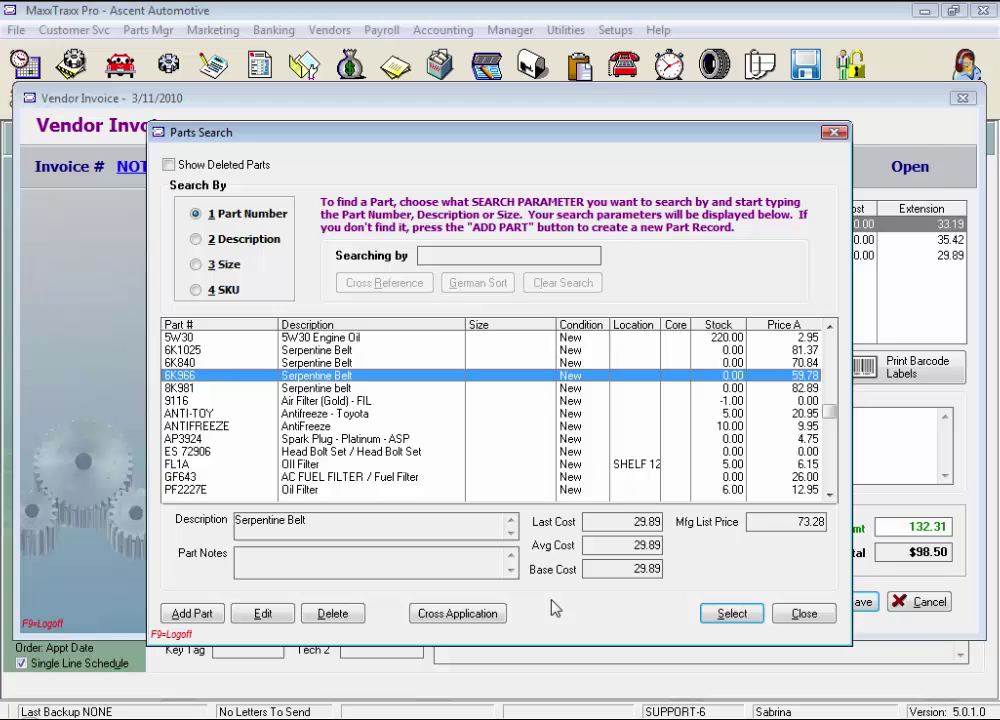
pyautogui.write('8k981')
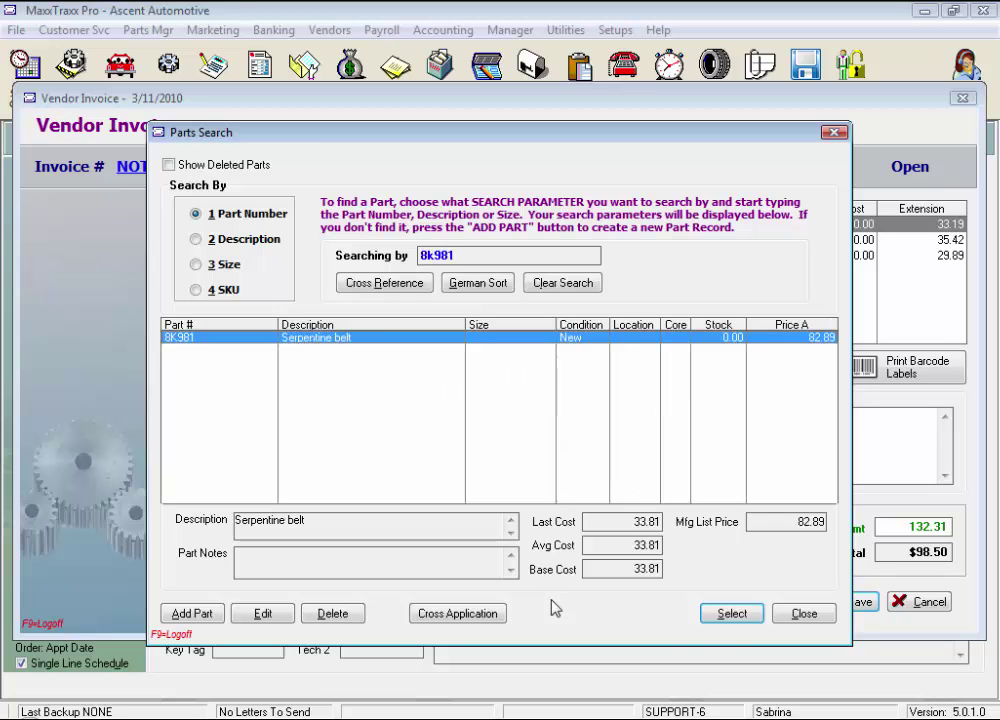
pyautogui.click(732, 617)
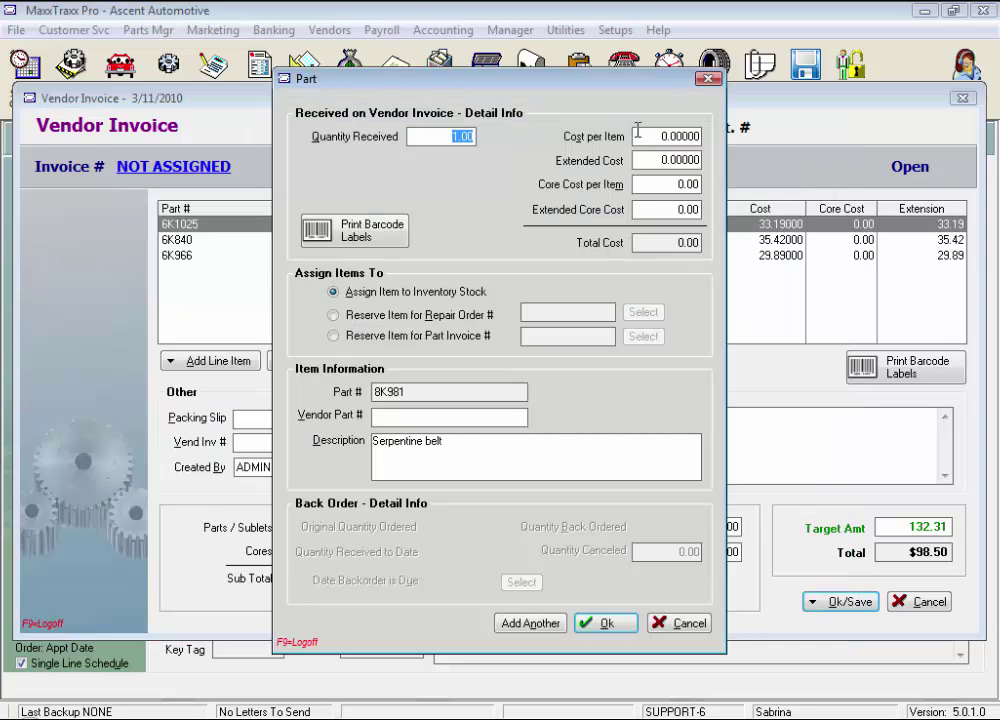
pyautogui.click(637, 130)
pyautogui.write('33.81')
# Step: Add the 8K981 line, enter the vendor invoice number, and post the invoice to update inventory
pyautogui.click(605, 623)
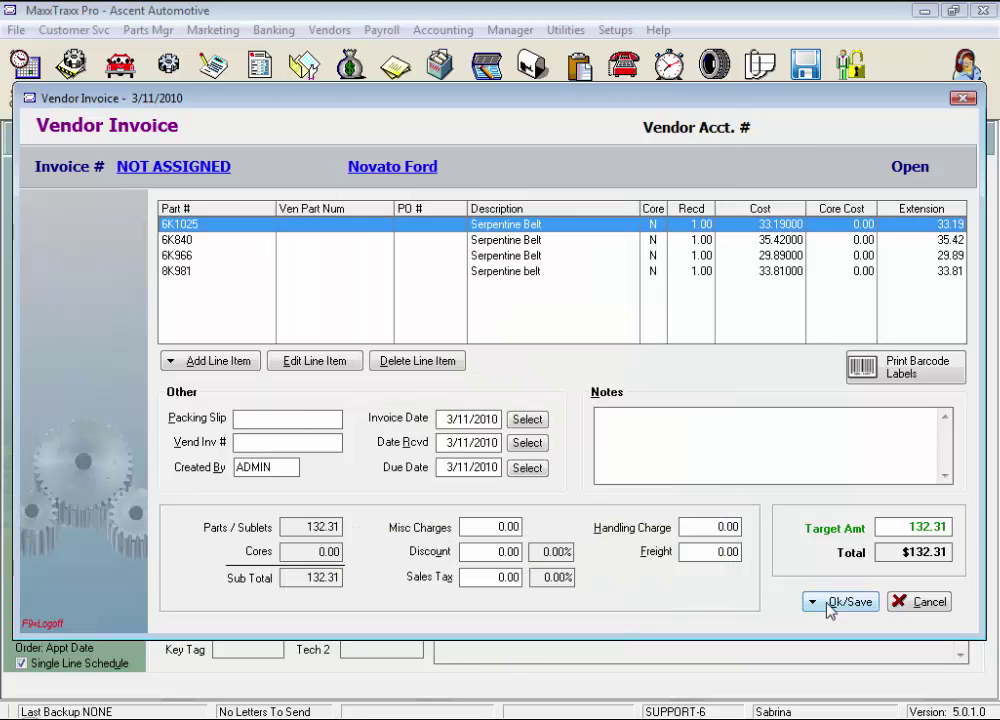
pyautogui.click(293, 443)
pyautogui.write('449851')
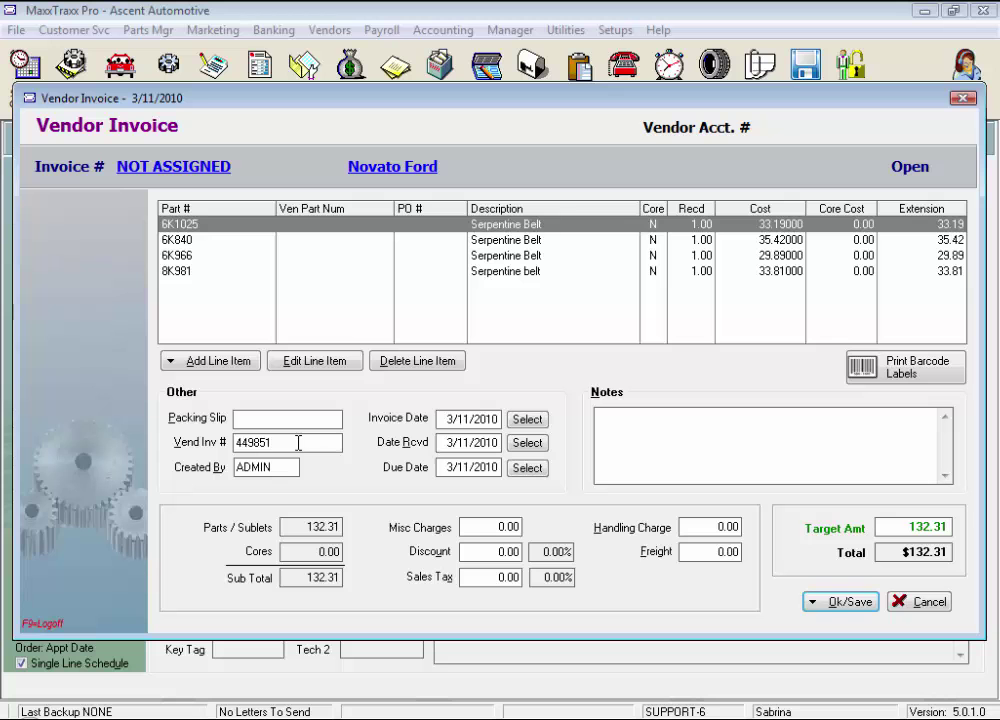
pyautogui.click(835, 602)
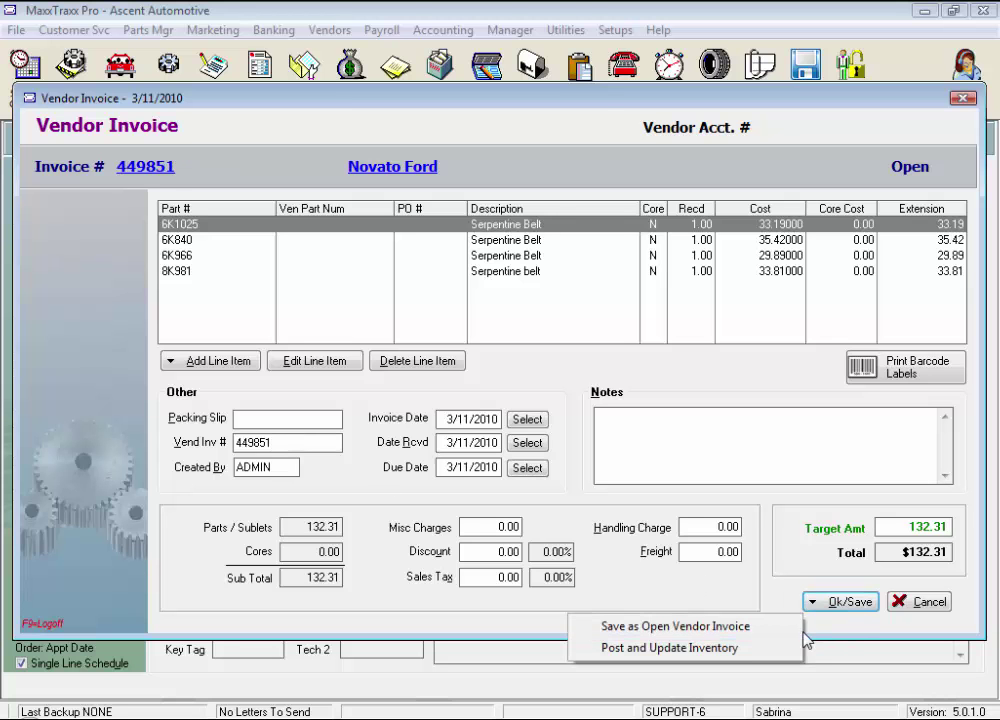
pyautogui.click(755, 652)
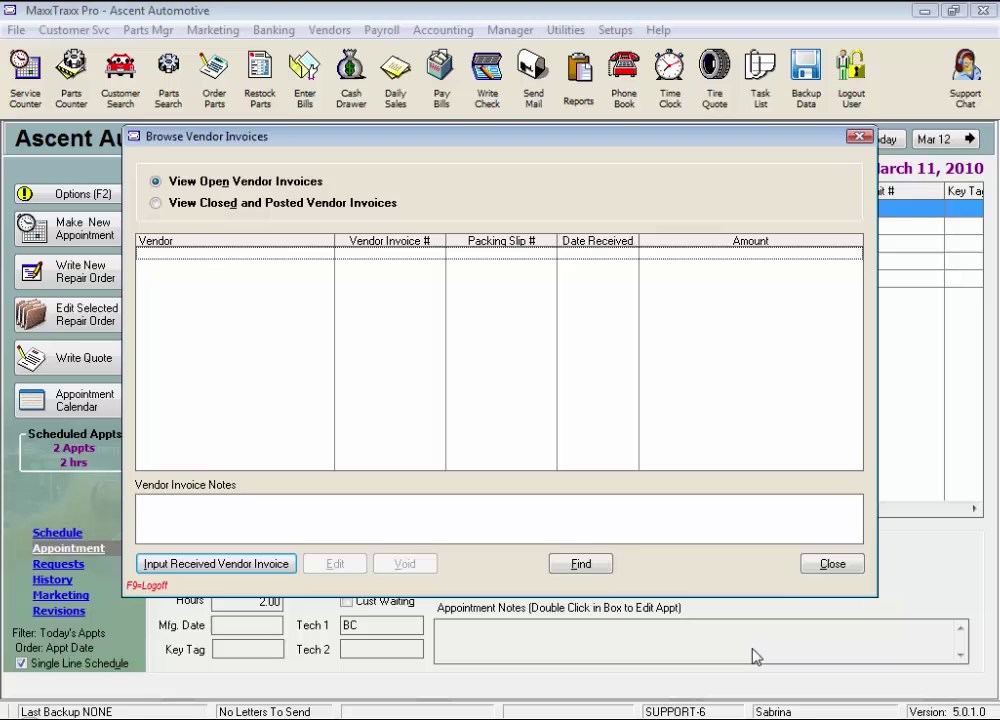
# Step: Open Novato Ford from the Accounts Payable Vendor List and start Pay A/P Transactions
pyautogui.click(830, 564)
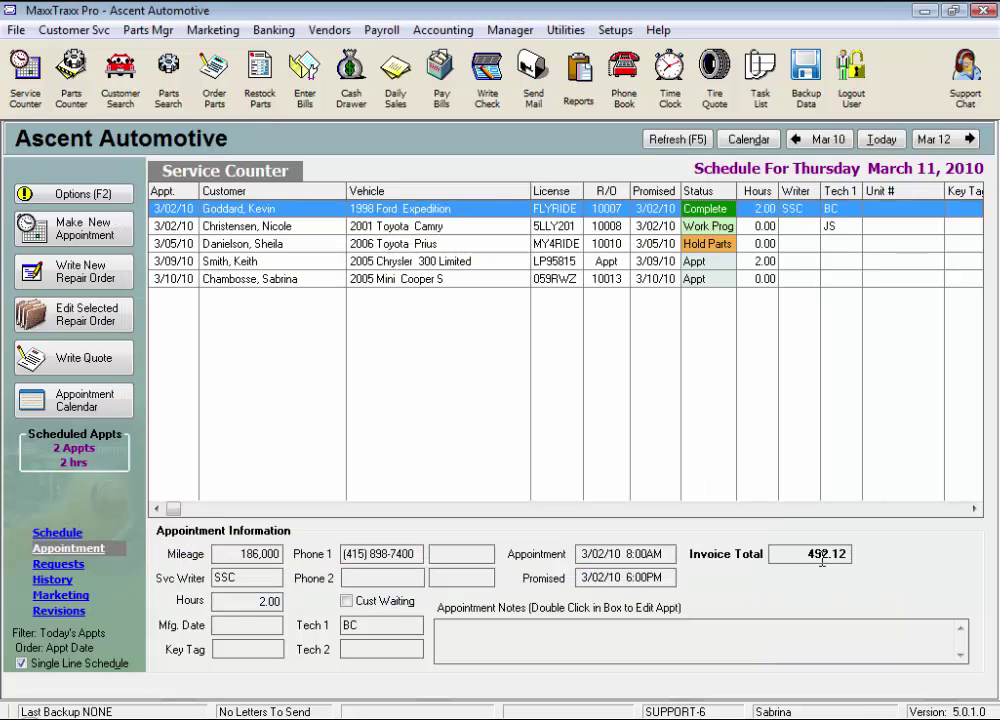
pyautogui.click(333, 33)
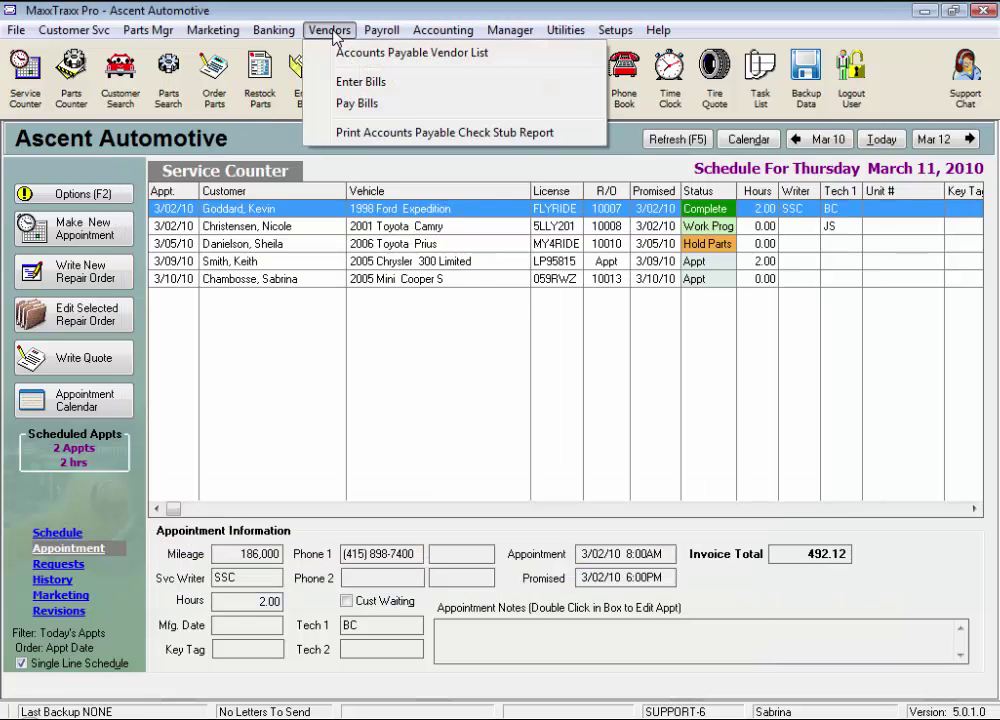
pyautogui.click(330, 55)
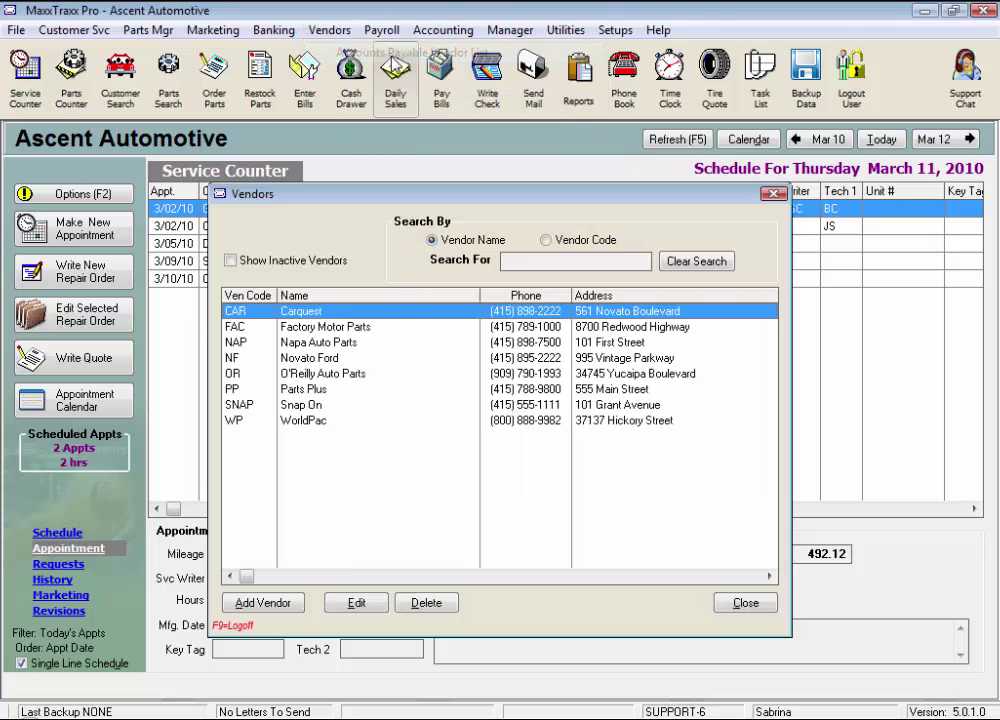
pyautogui.click(334, 368)
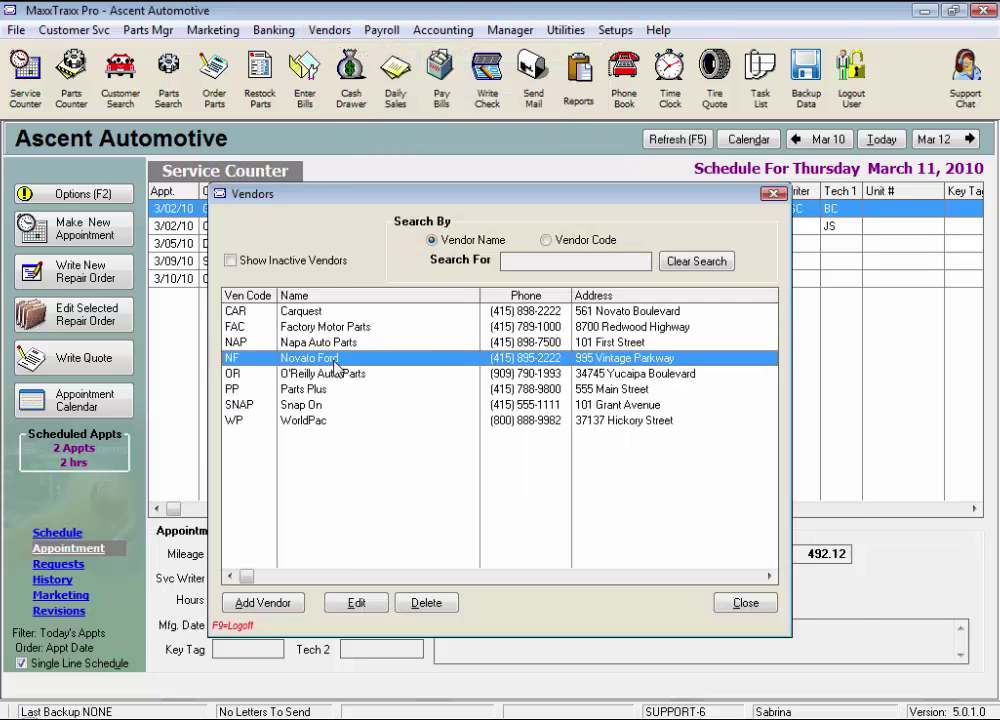
pyautogui.doubleClick(334, 368)
pyautogui.click(218, 280)
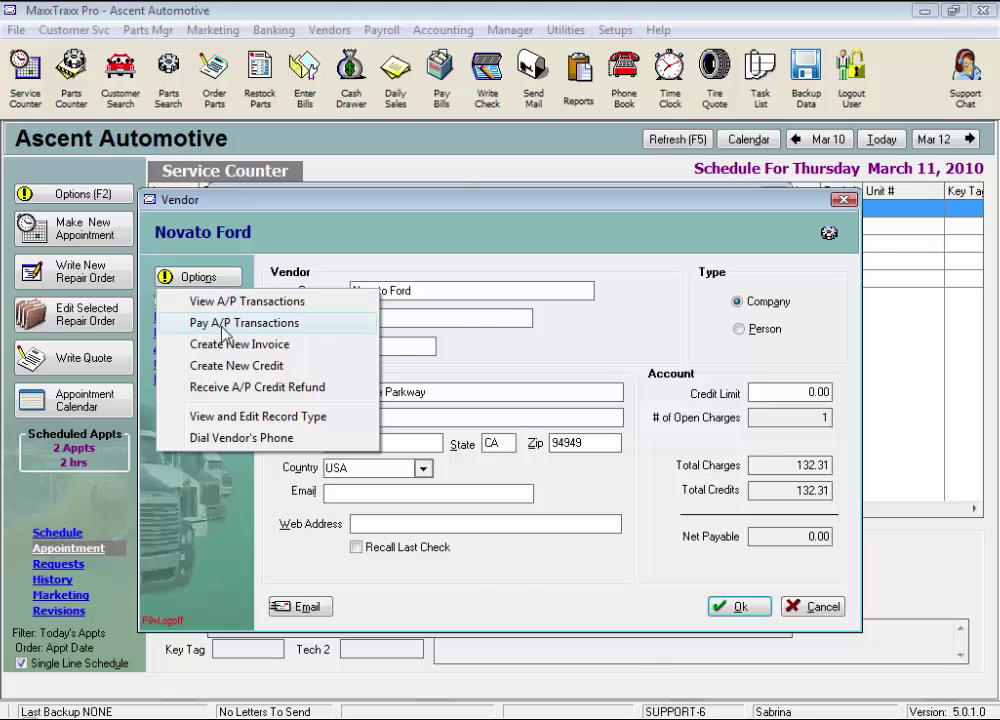
pyautogui.click(224, 324)
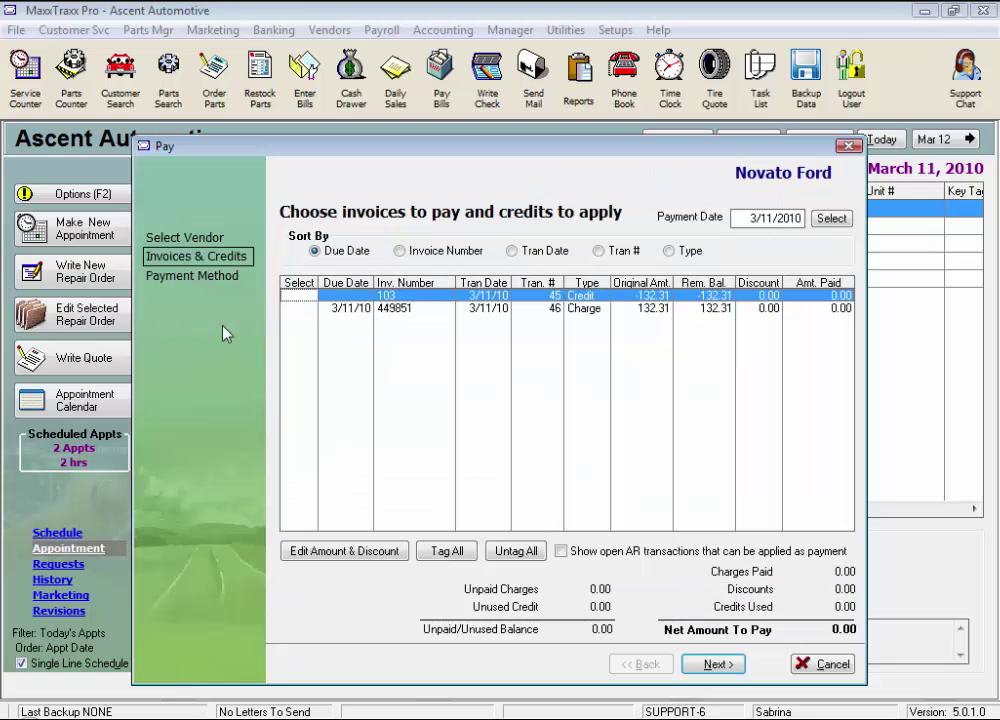
# Step: Apply credit 103 (-132.31) against the 132.31 charge using the Cash payment method
pyautogui.click(592, 309)
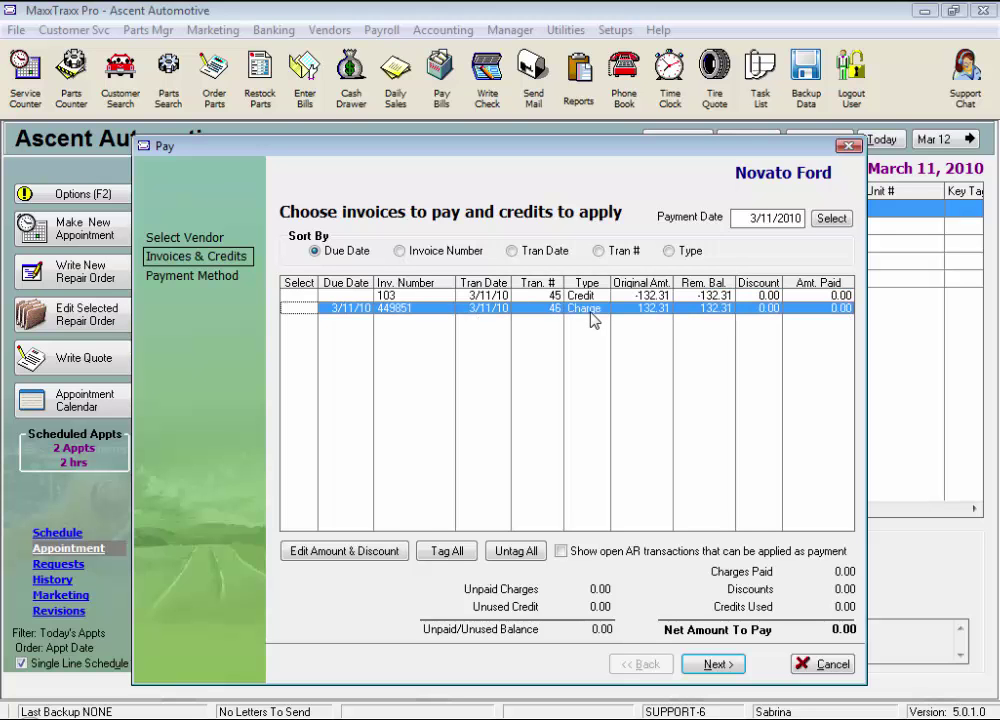
pyautogui.click(290, 296)
pyautogui.click(290, 309)
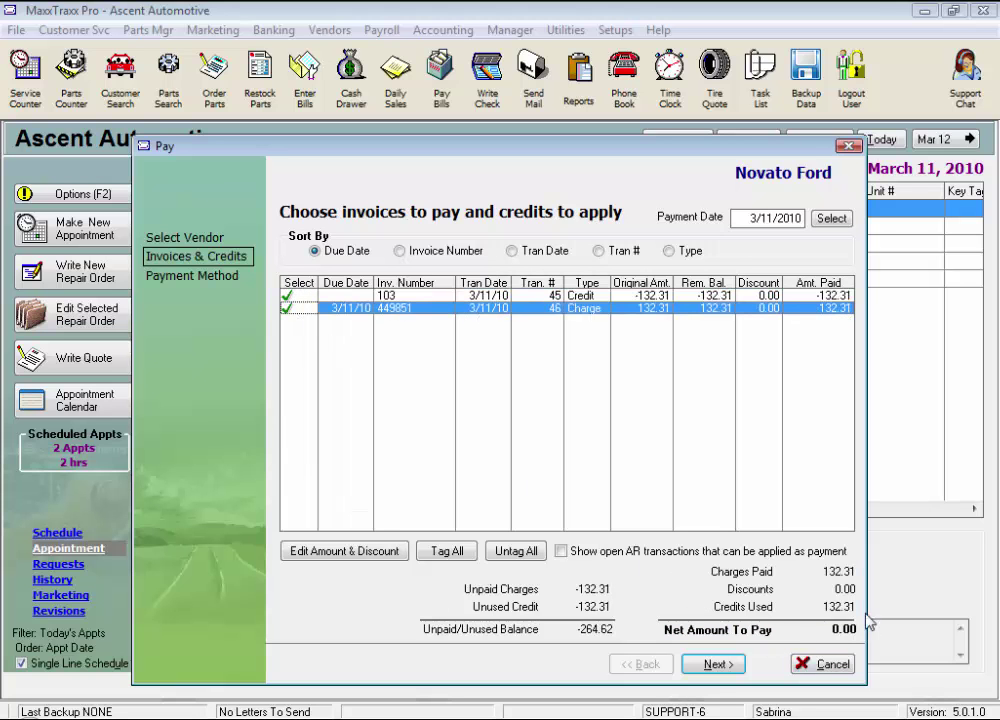
pyautogui.click(718, 664)
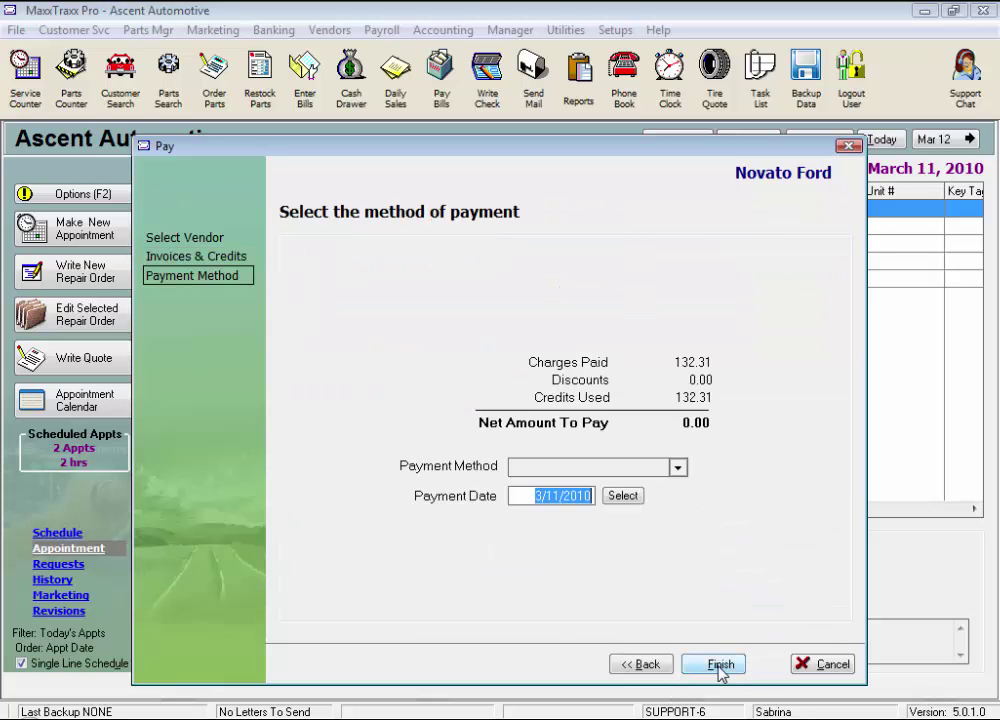
pyautogui.click(679, 468)
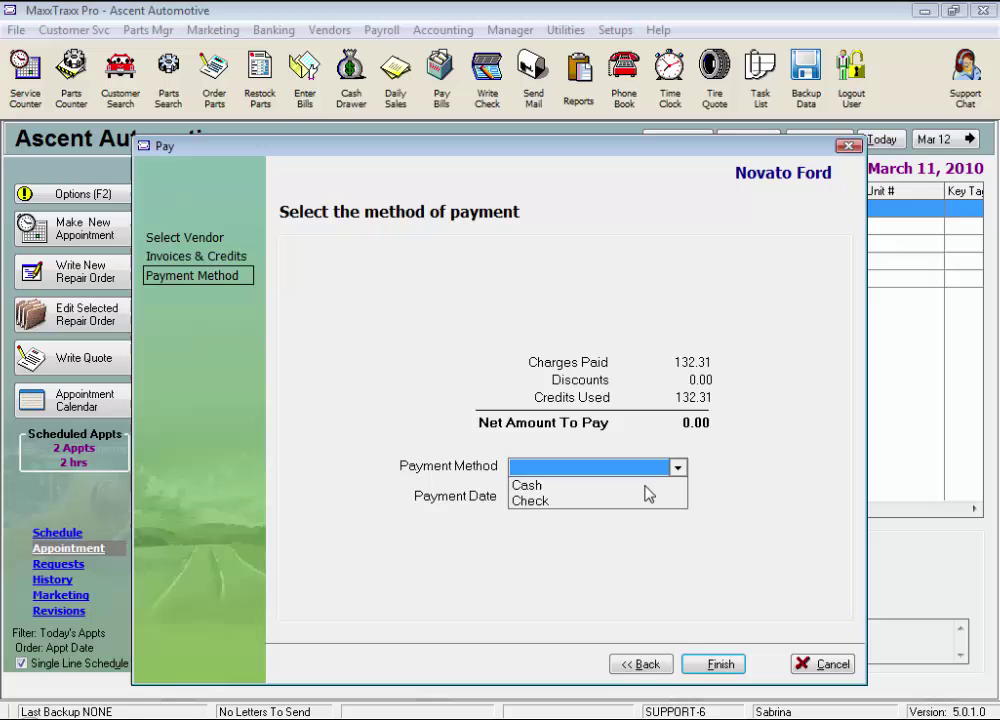
pyautogui.click(645, 485)
pyautogui.click(720, 664)
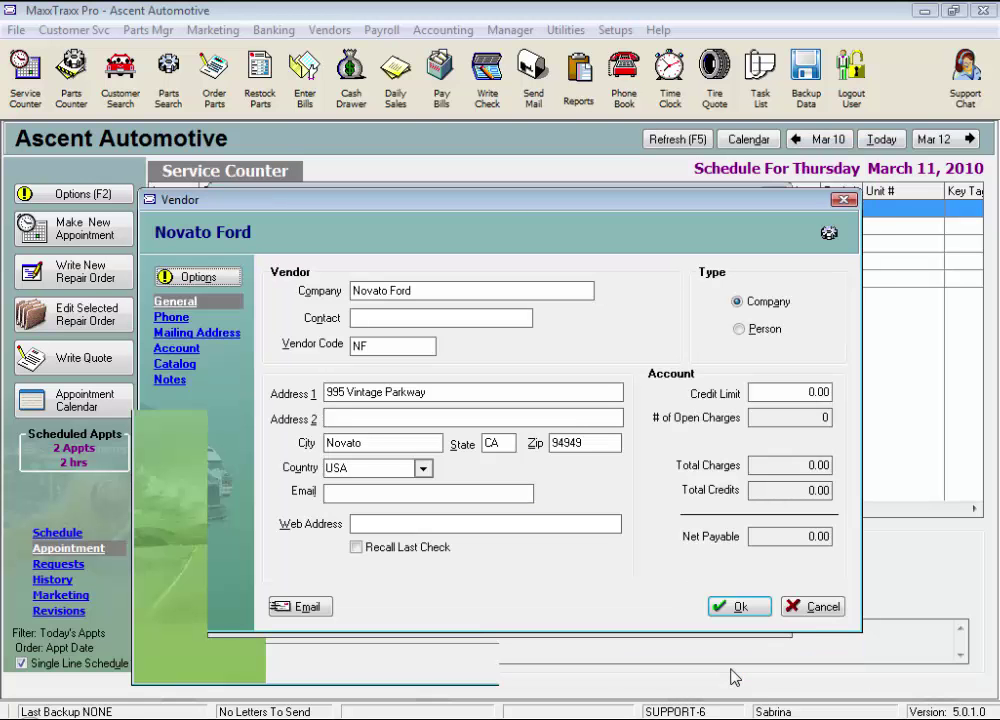
# Step: Close the Novato Ford vendor record and the Vendors list
pyautogui.click(798, 606)
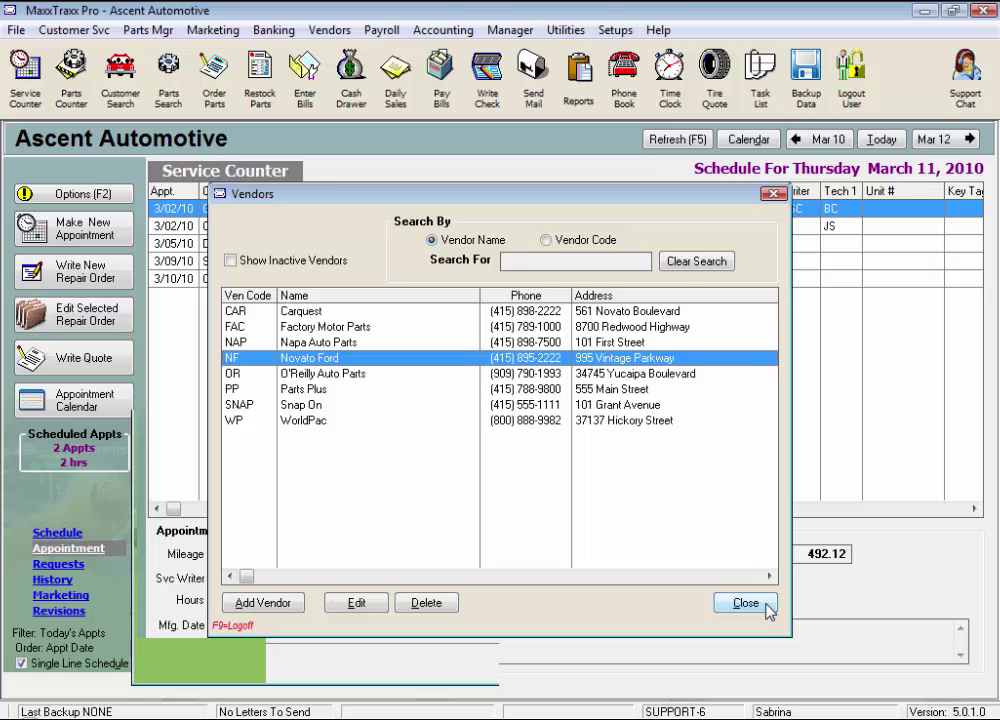
pyautogui.click(746, 603)
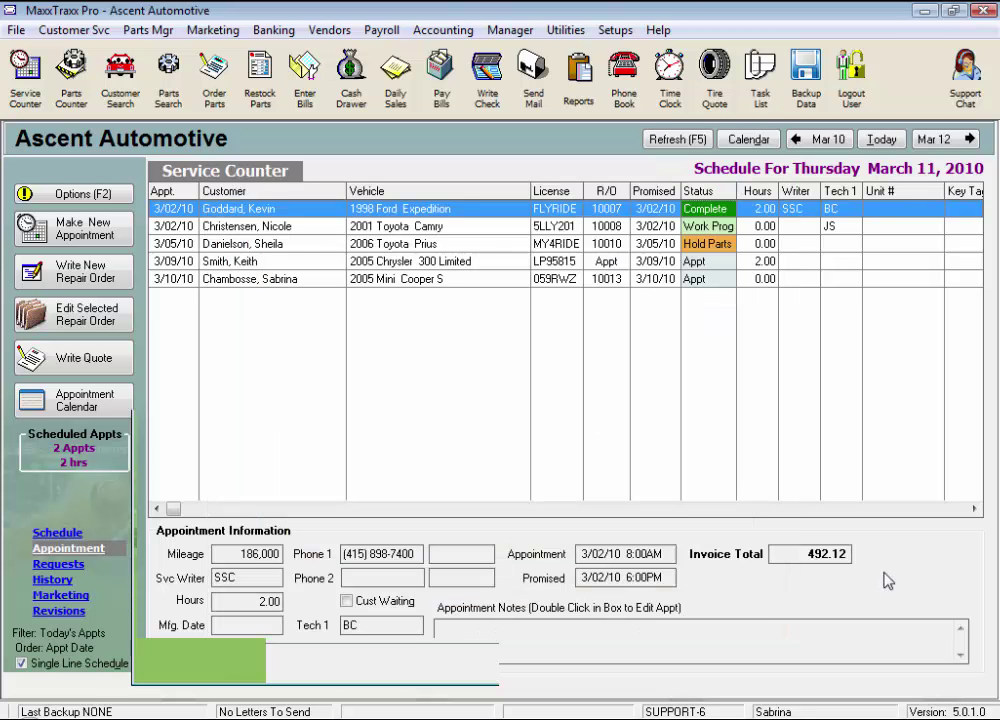